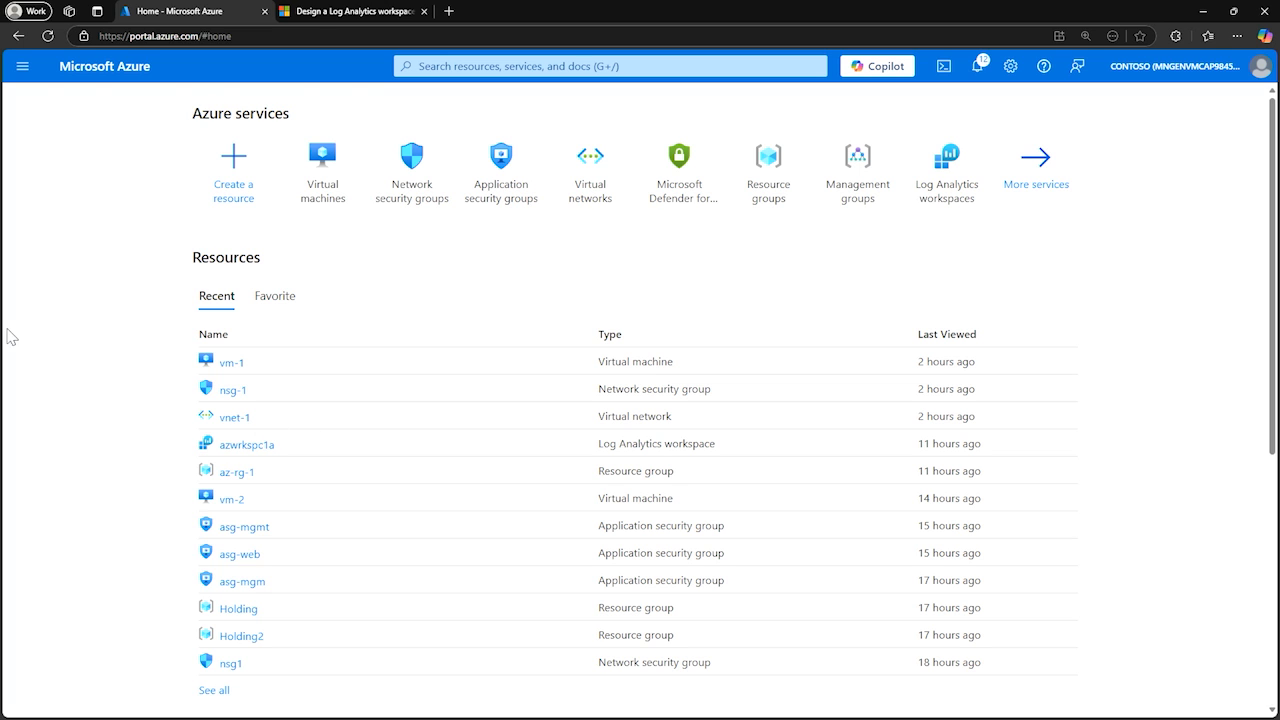
Show the activity log of virtual machine vm-1 for the last month and expand the topmost Health Event Updated entry
click(230, 364)
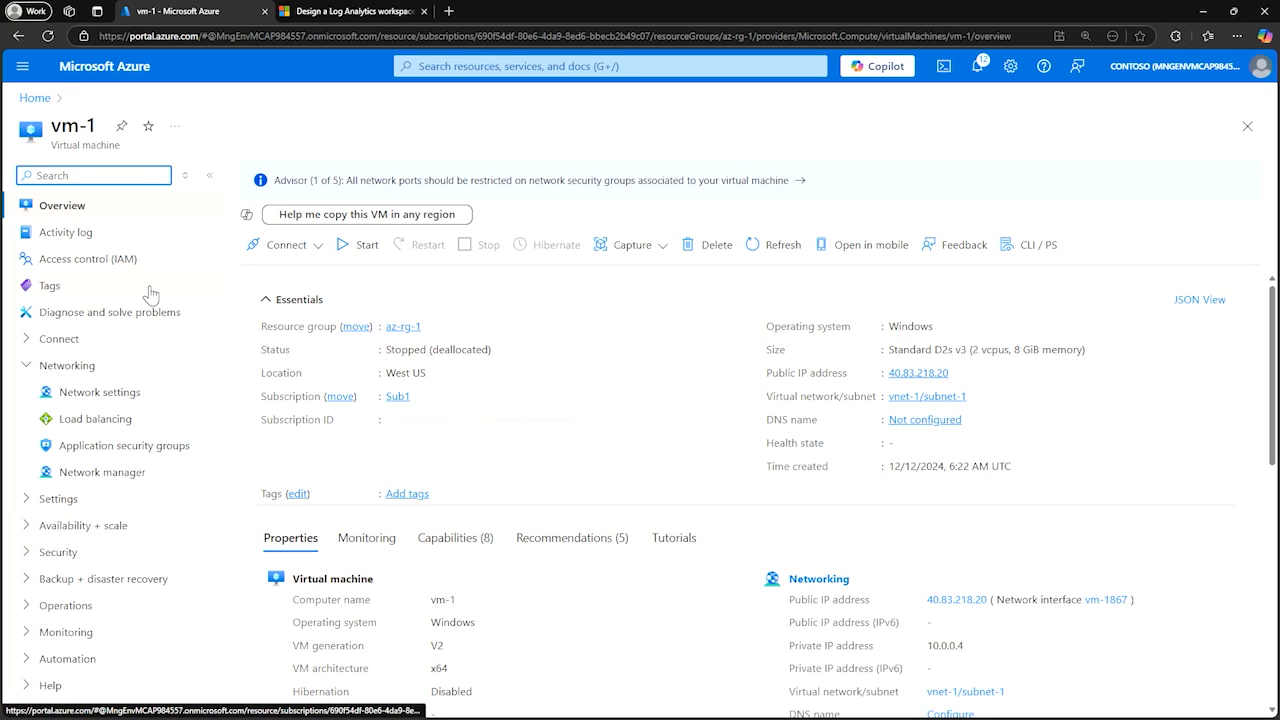
click(62, 240)
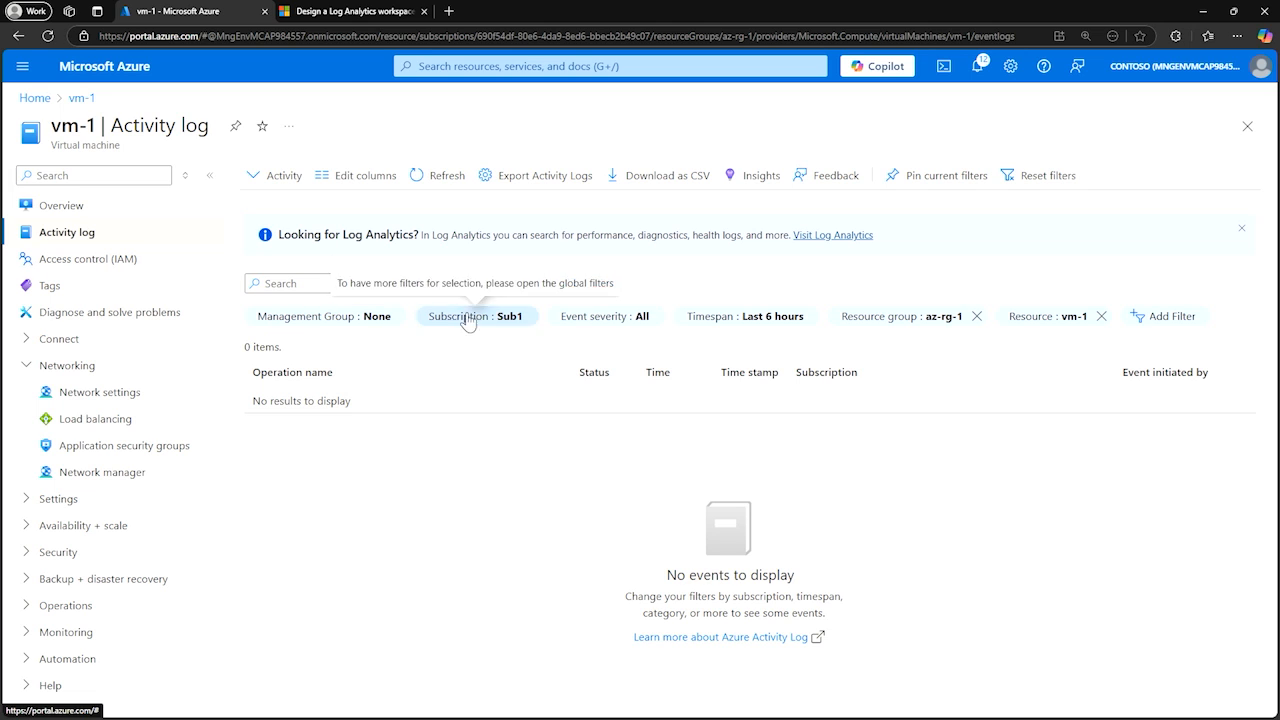
click(765, 320)
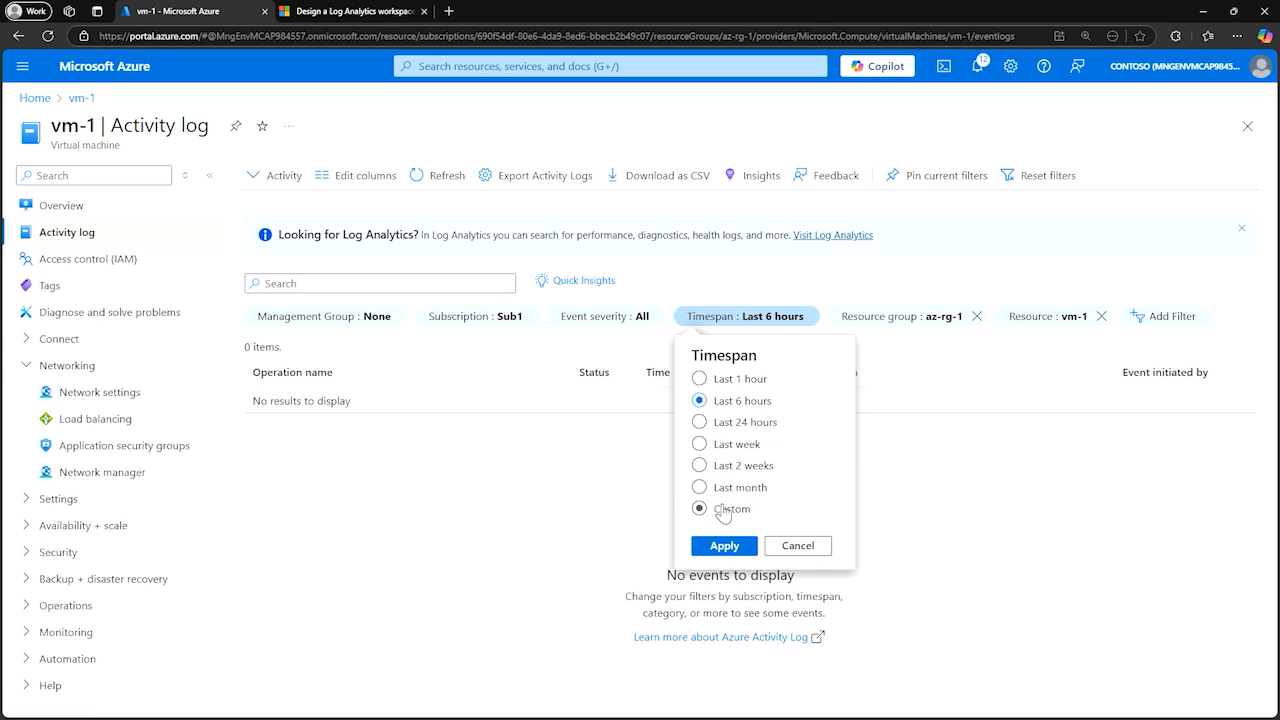
click(736, 488)
click(737, 550)
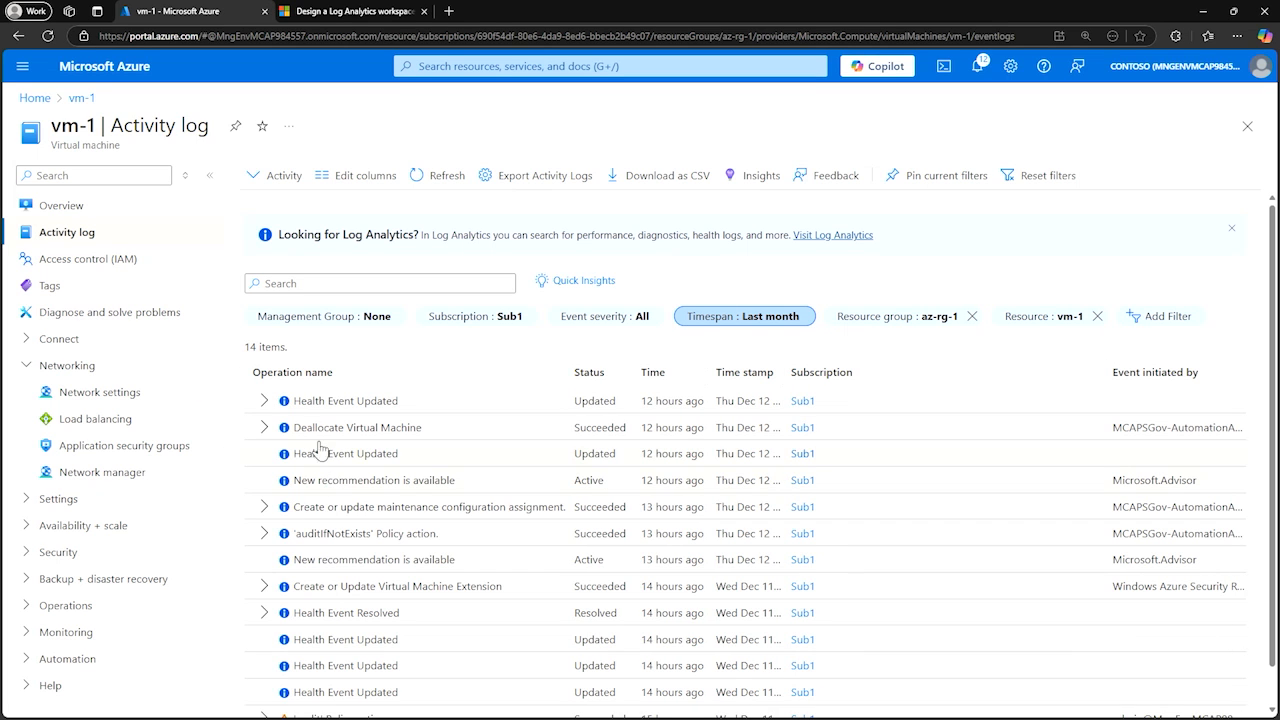
click(263, 401)
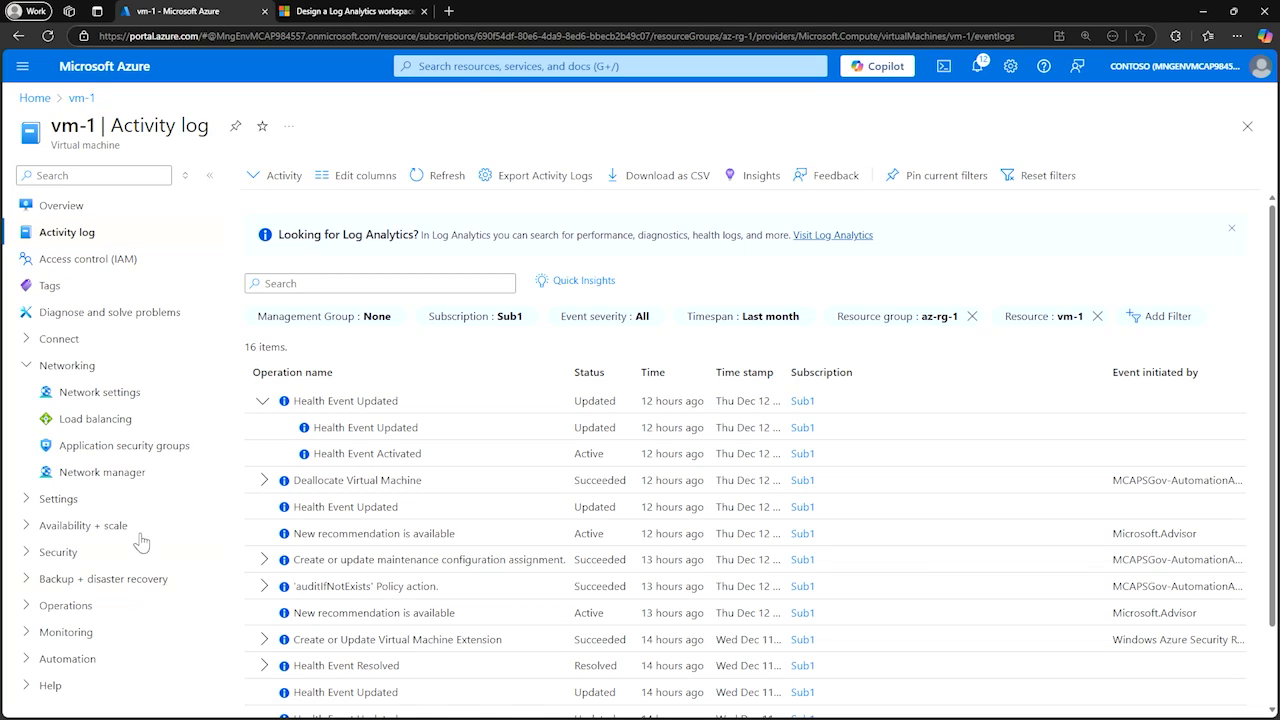
View vm-1's monitoring pages for Metrics and Logs, dismissing the list of available metrics
click(28, 636)
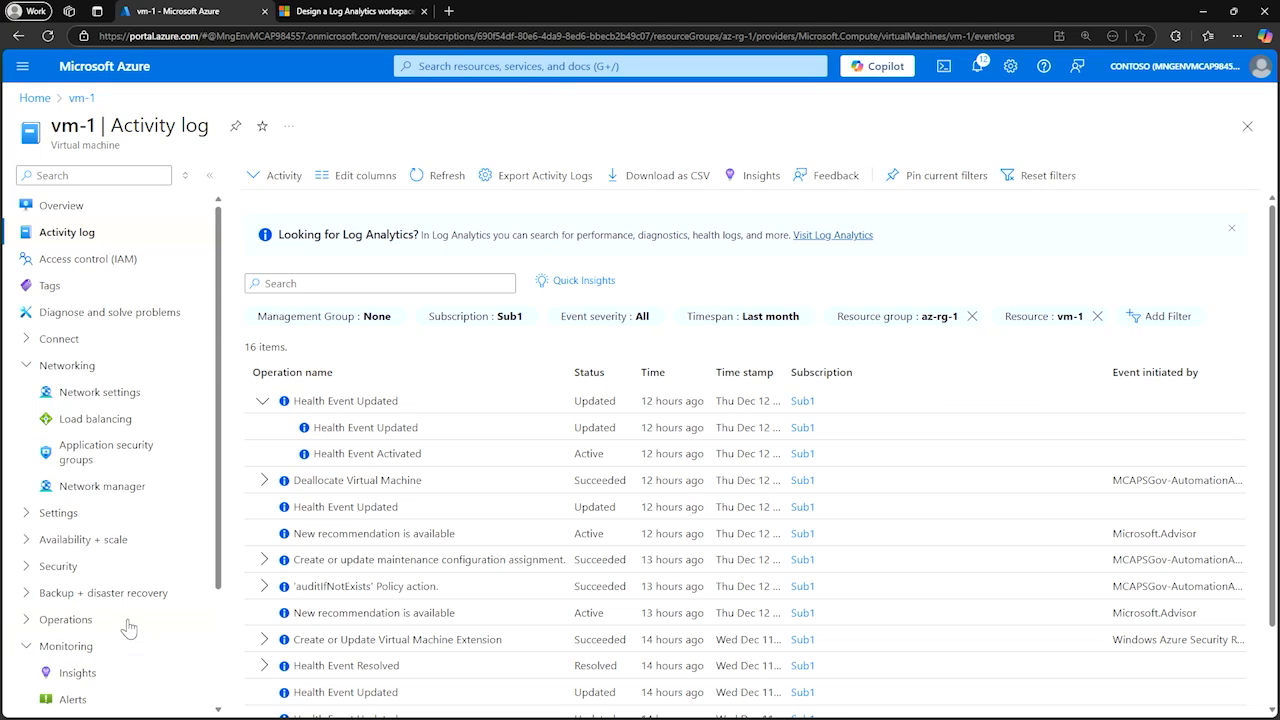
scroll(128, 628, down, 3)
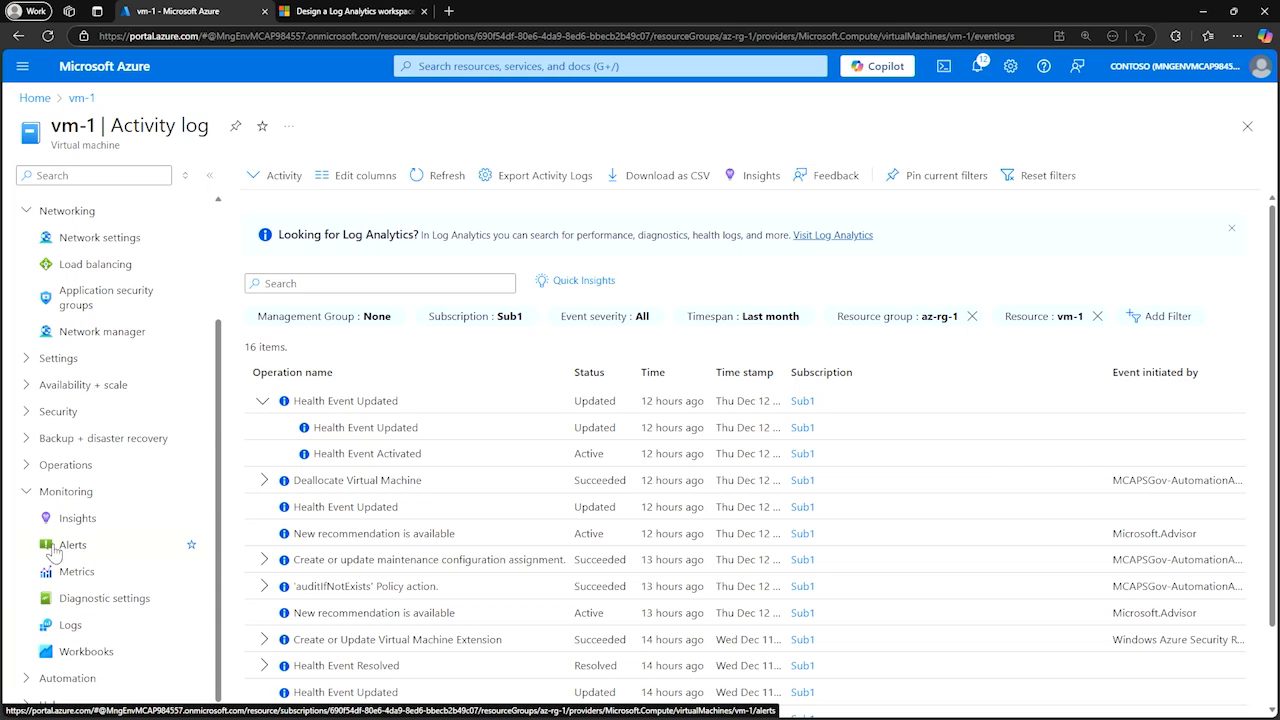
click(80, 576)
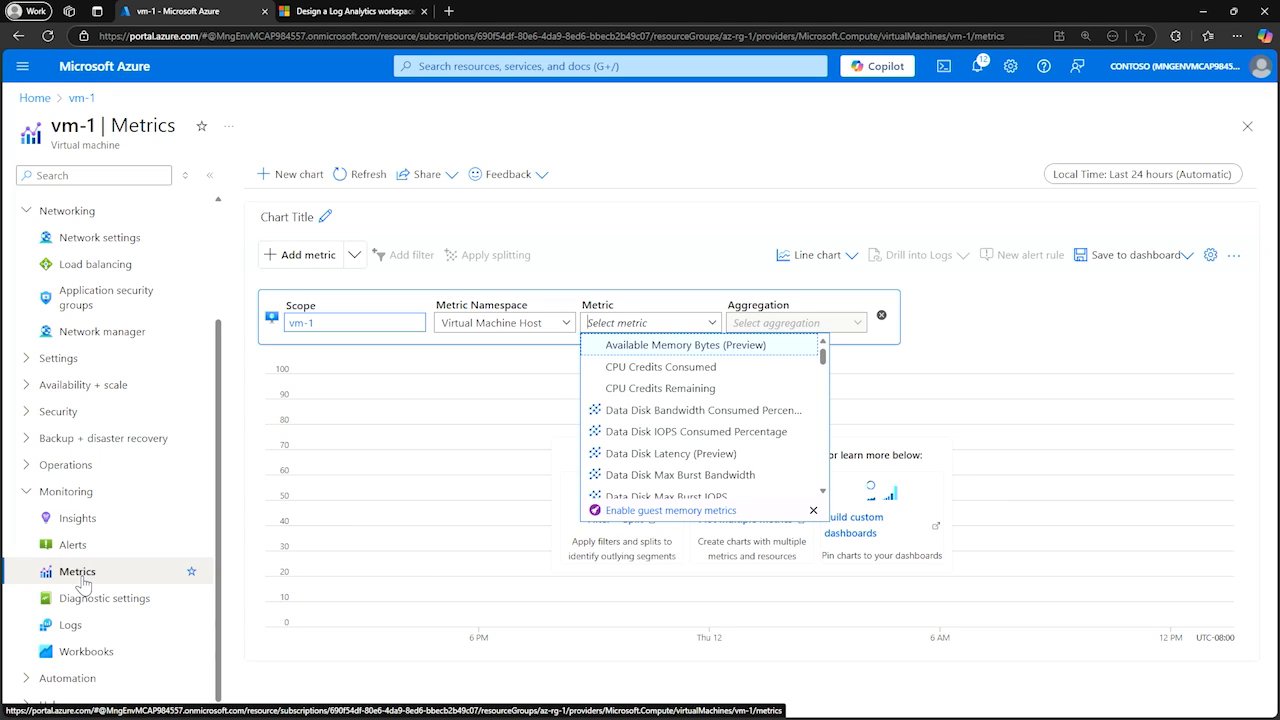
key(Escape)
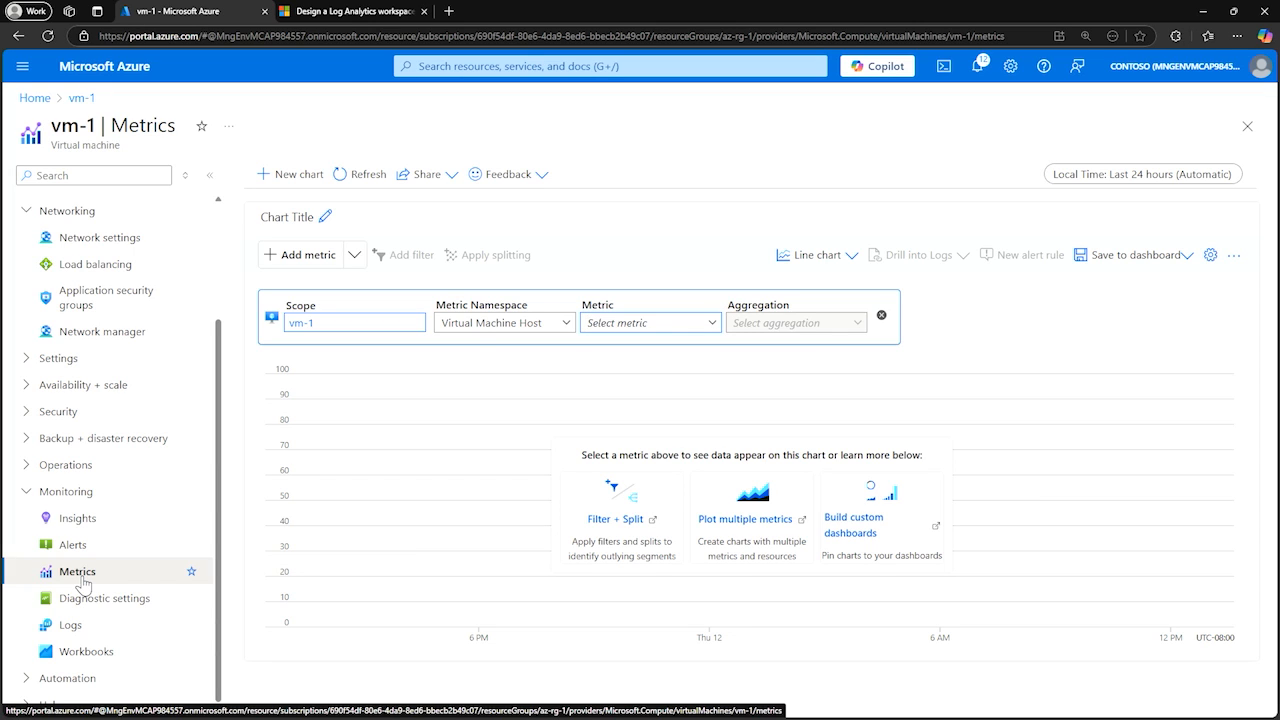
click(70, 626)
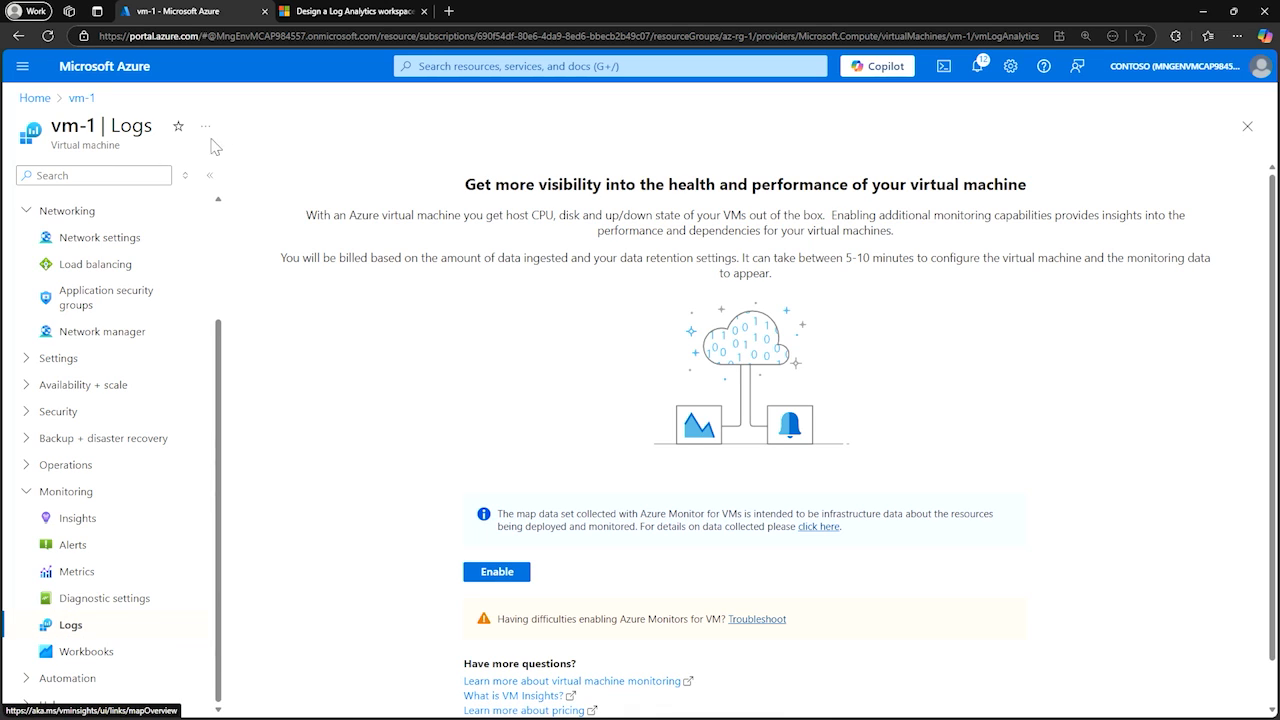
Open the activity log of network security group nsg-1 and expand its Create or Update Security Rule entry
click(34, 97)
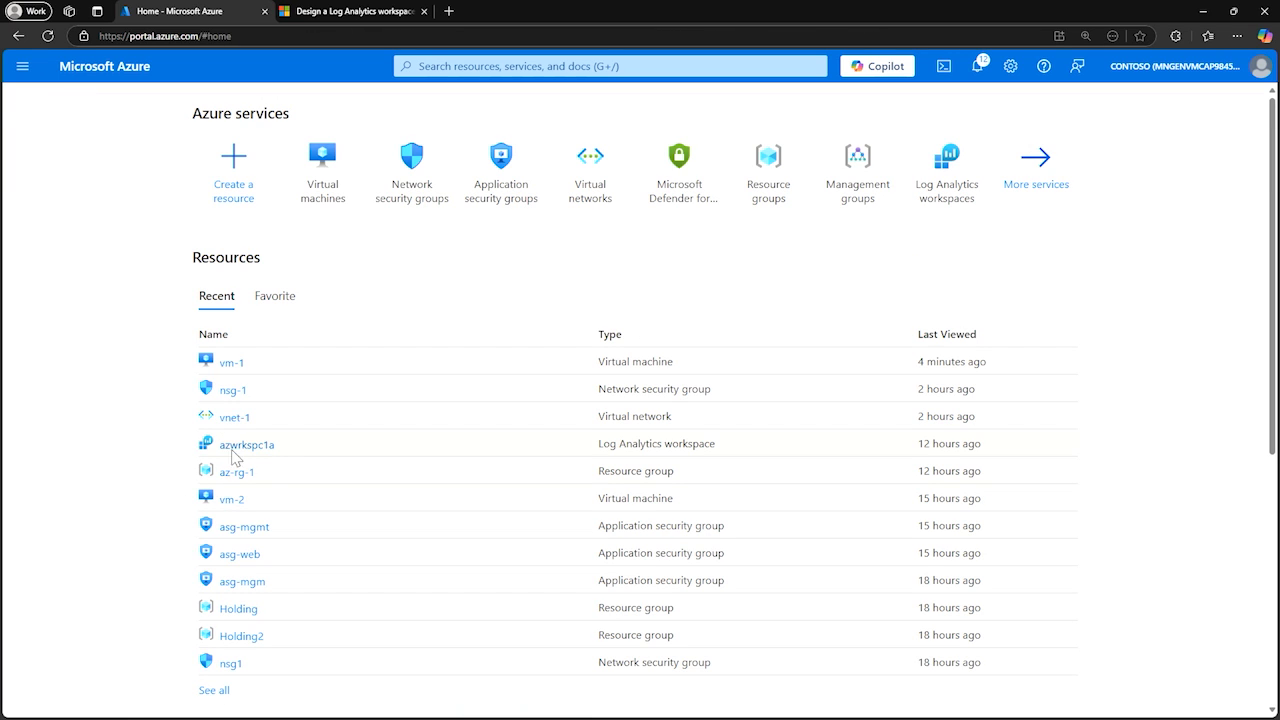
click(230, 392)
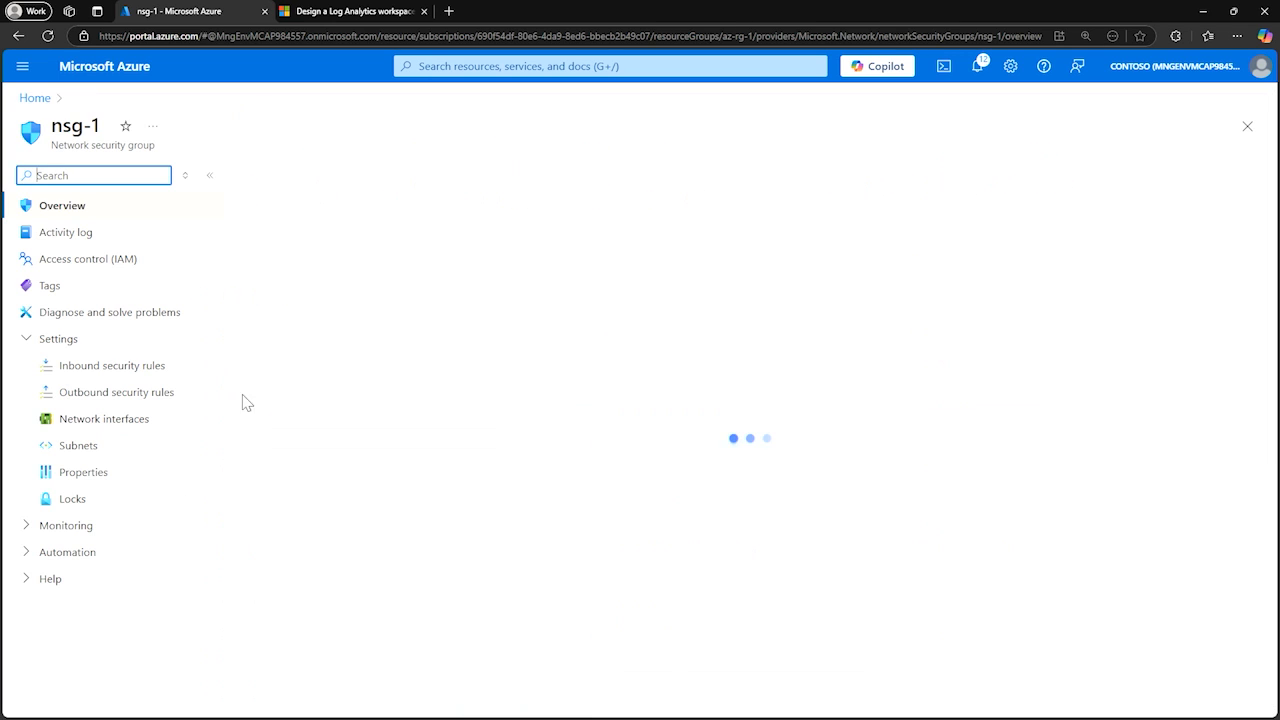
click(66, 240)
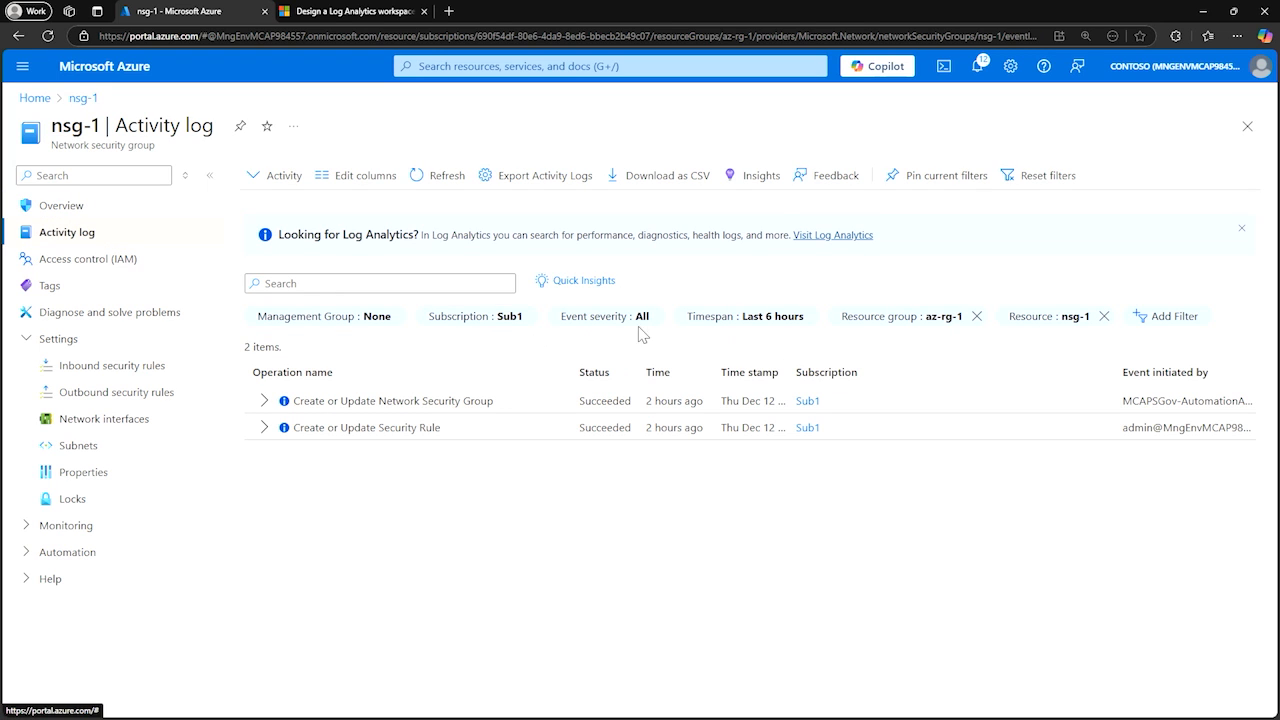
click(268, 428)
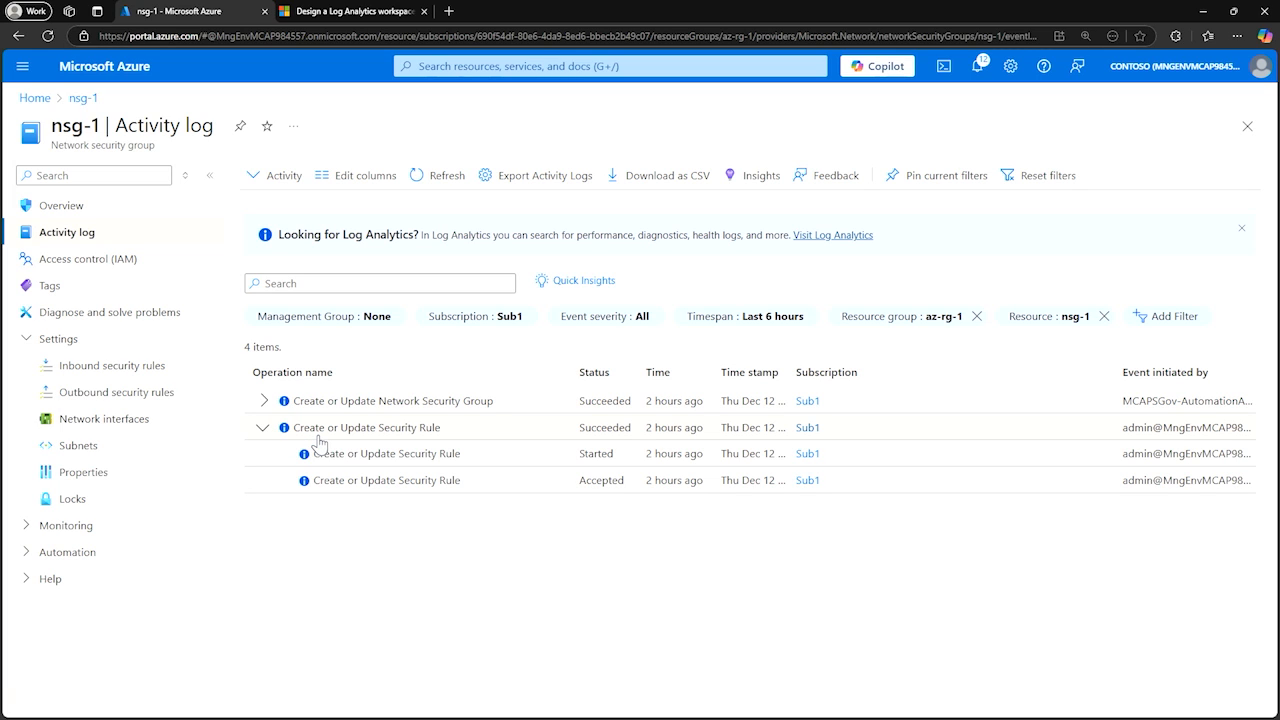
View the monitoring Logs page of nsg-1 and return to its activity log
click(29, 530)
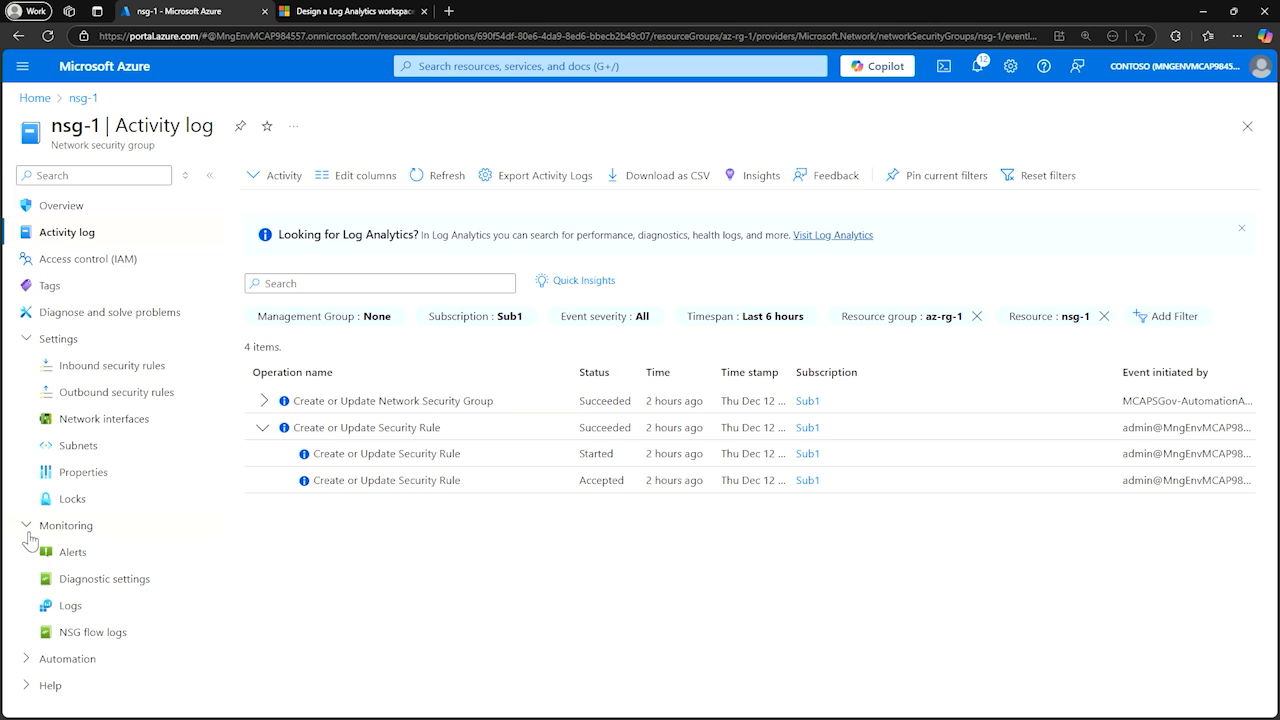
click(76, 612)
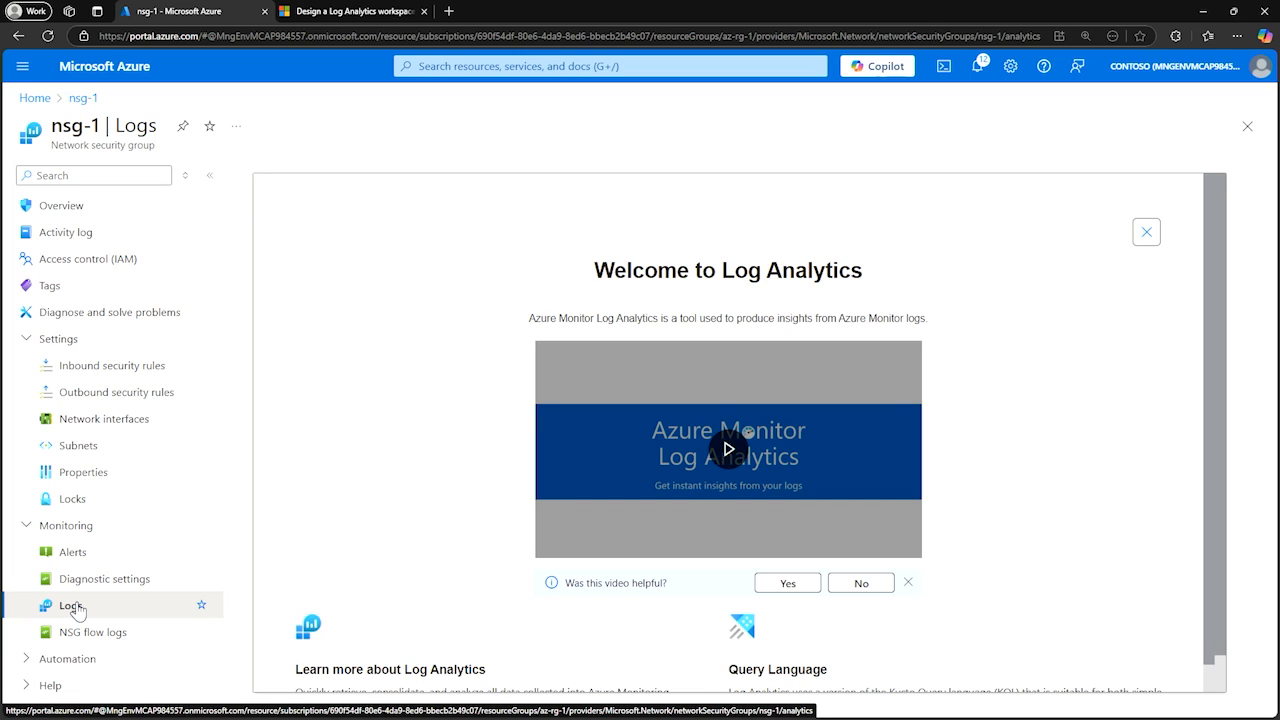
click(66, 232)
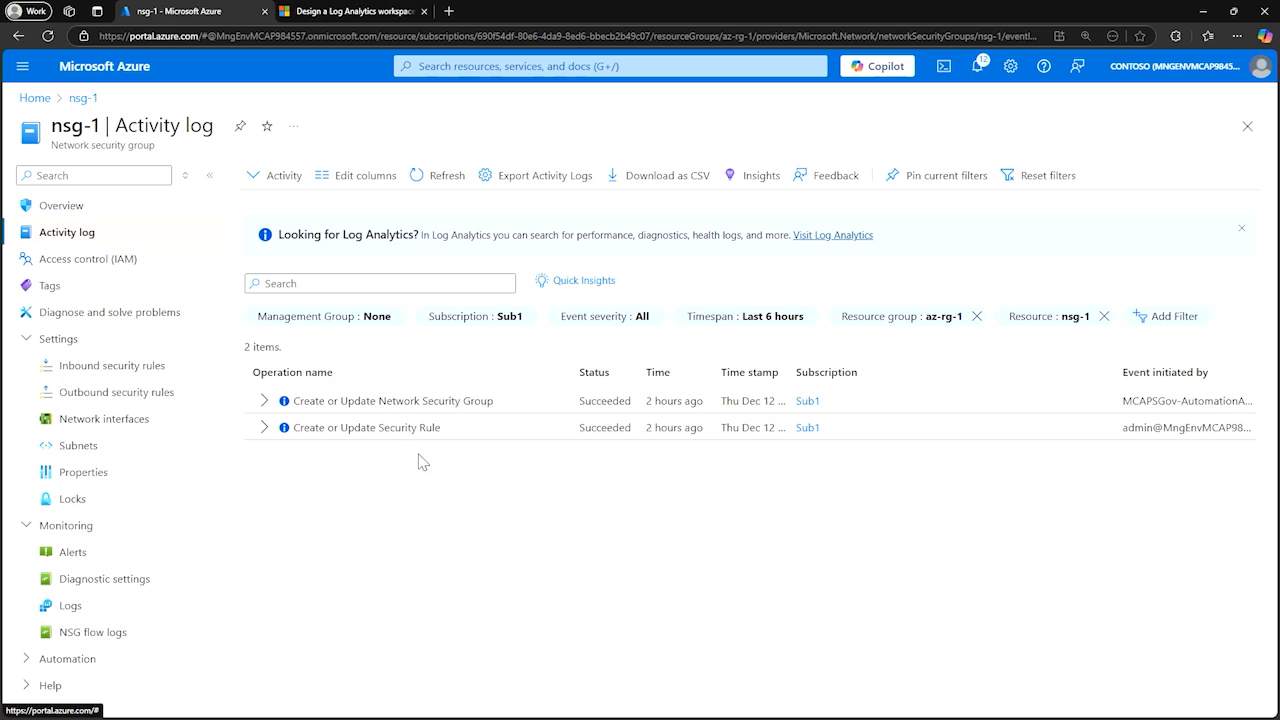
Filter nsg-1's activity log by a custom timespan with the start date 10/12/2024
click(752, 318)
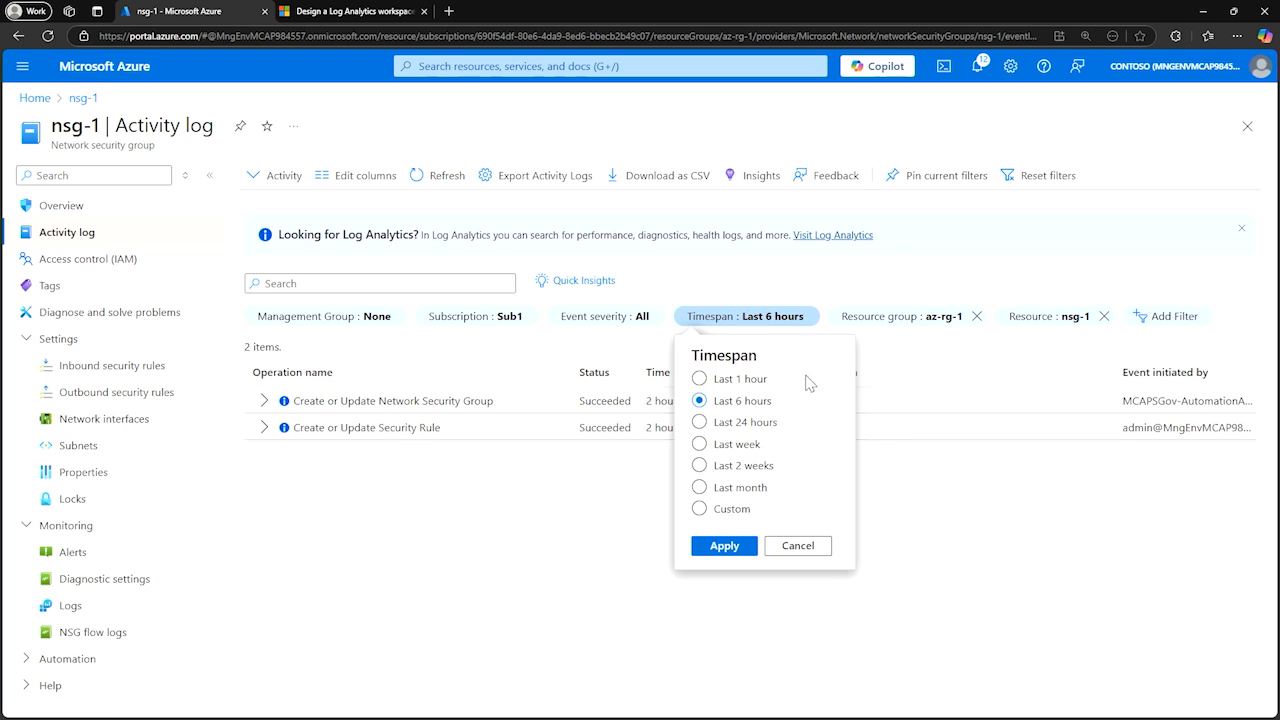
click(699, 508)
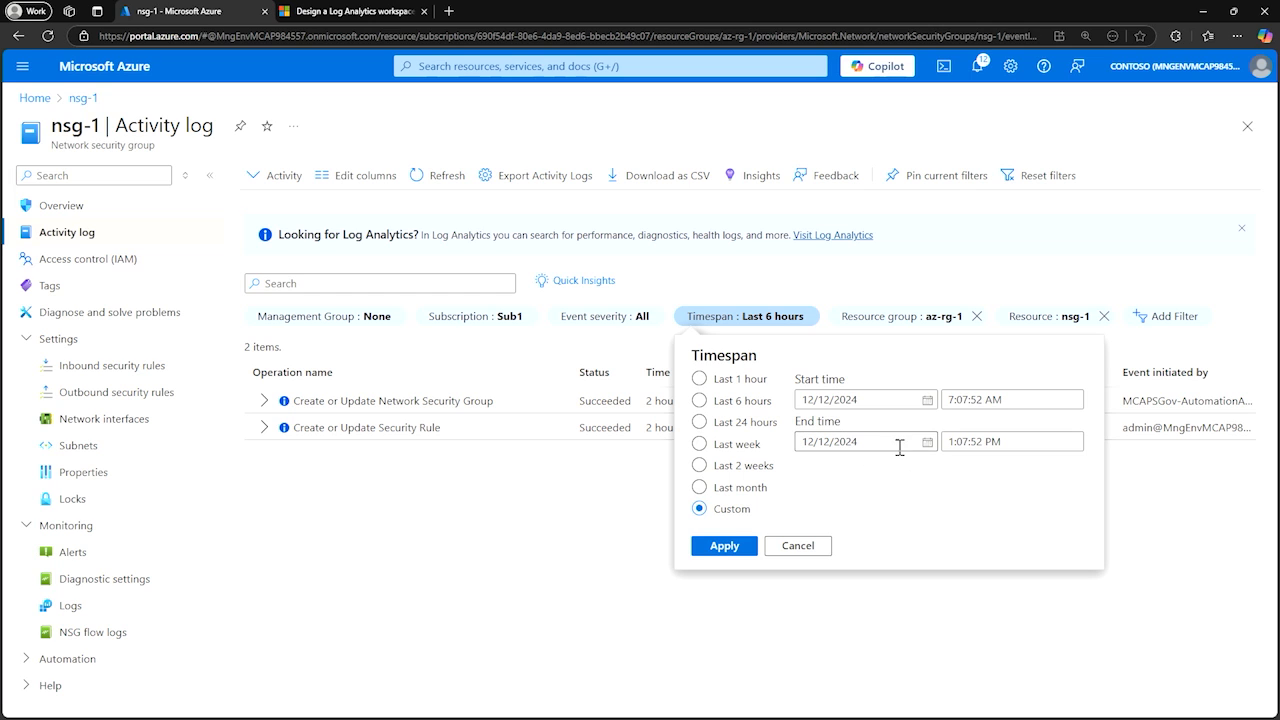
click(808, 398)
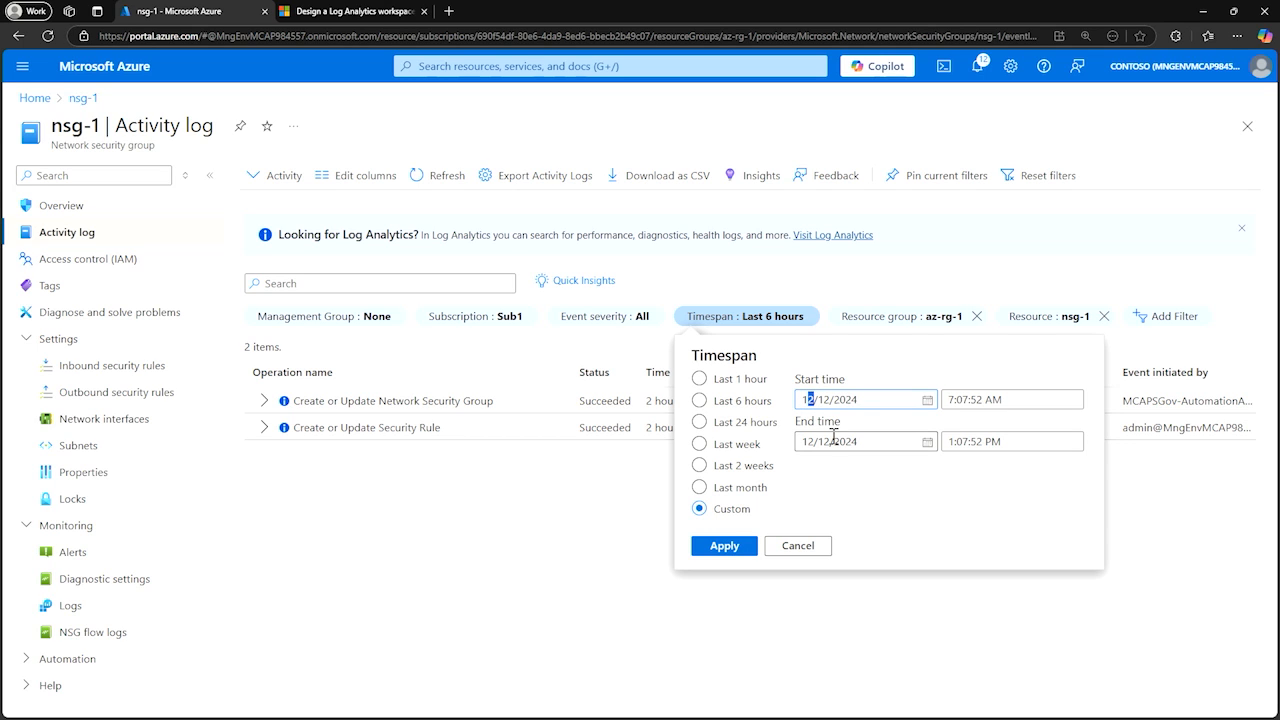
text(0)
click(724, 548)
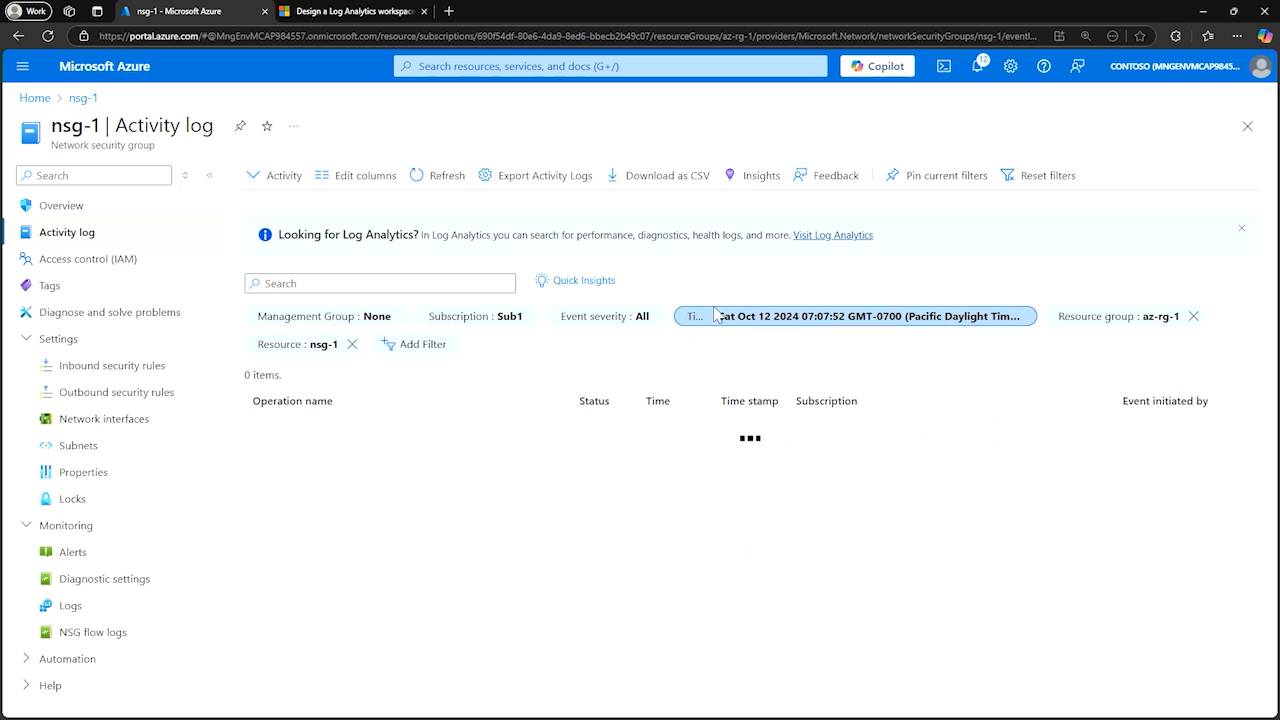
Try to set the custom timespan's start date to 08/12/2024, and close the timespan filter
click(792, 317)
click(806, 399)
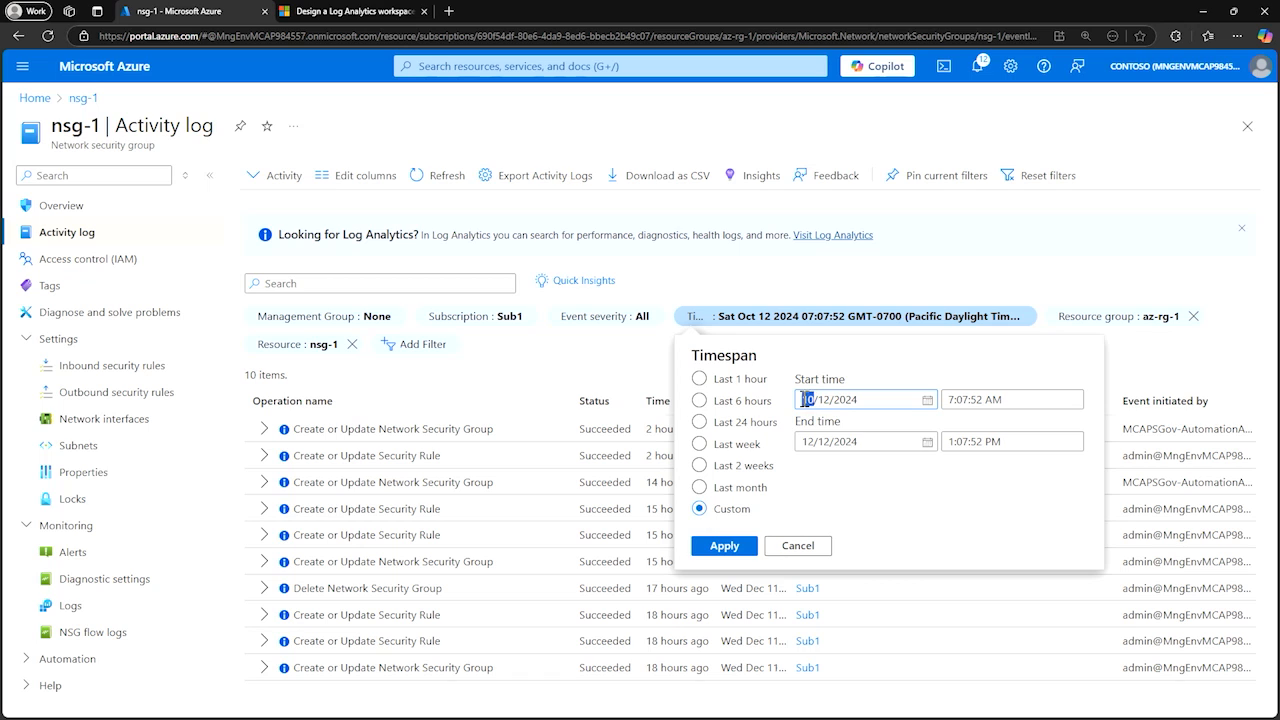
text(08)
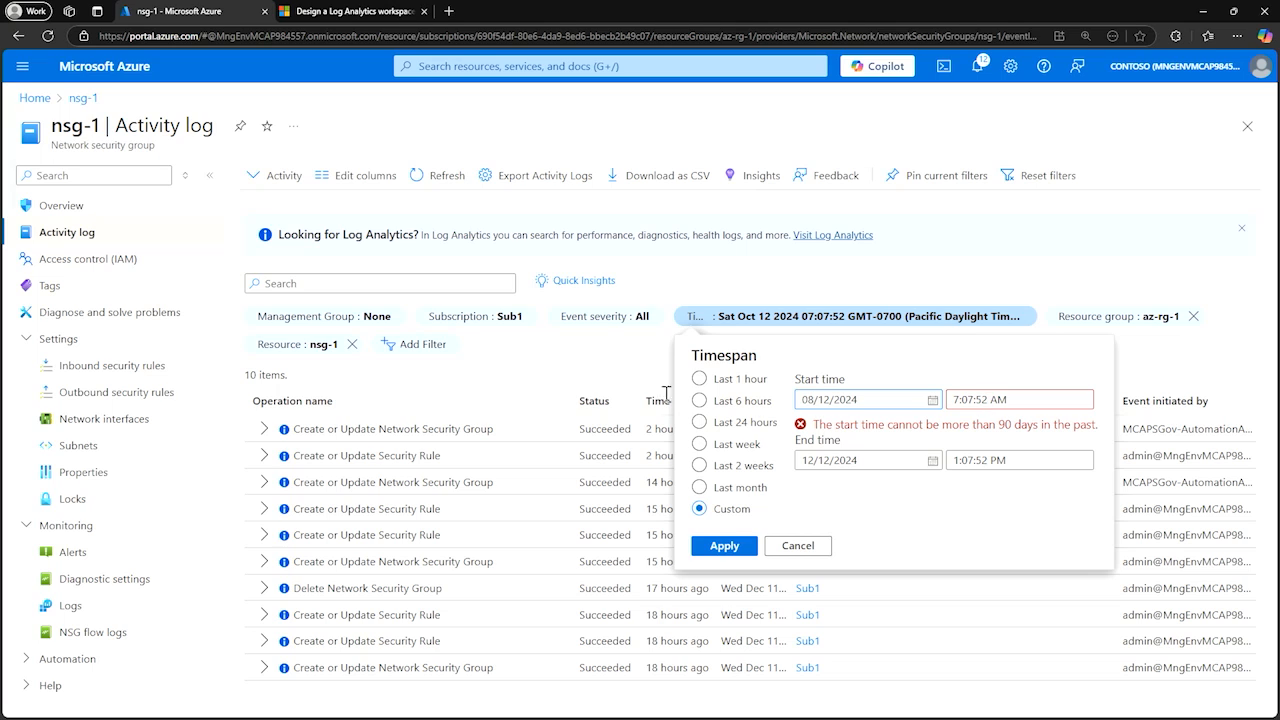
click(1119, 296)
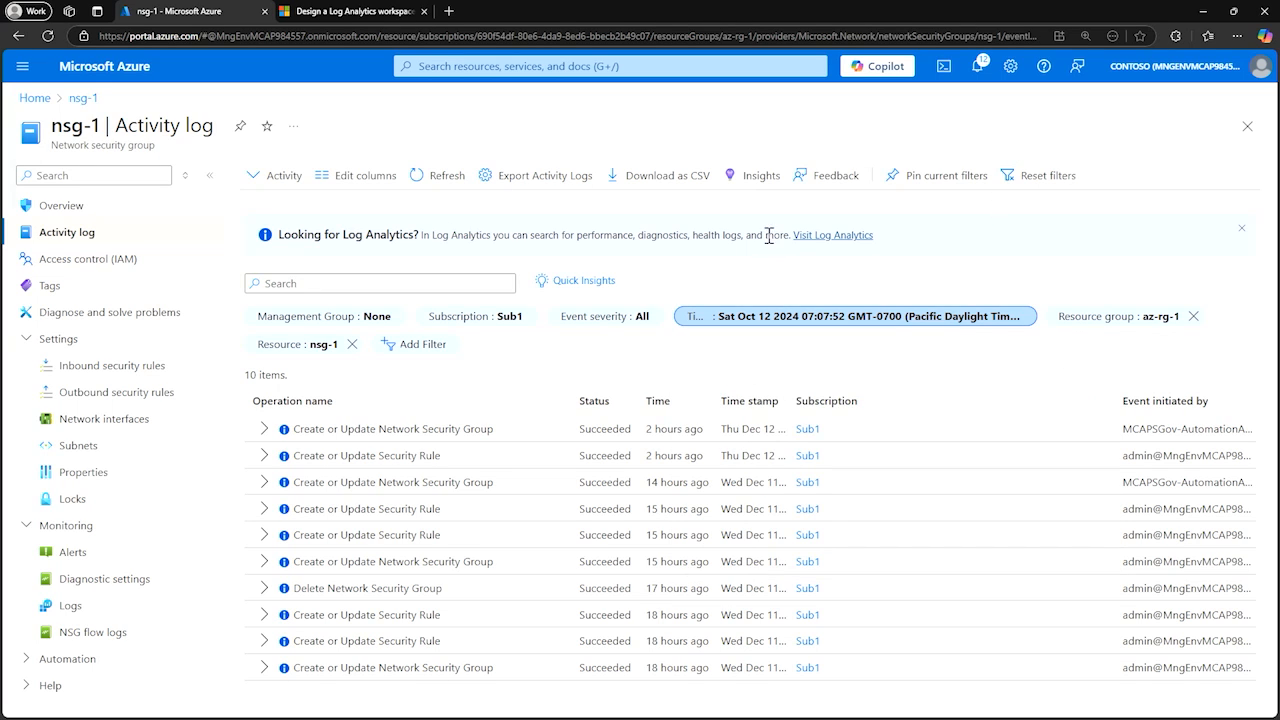
Search the portal for "log ana" and open the Log Analytics workspaces service
click(443, 65)
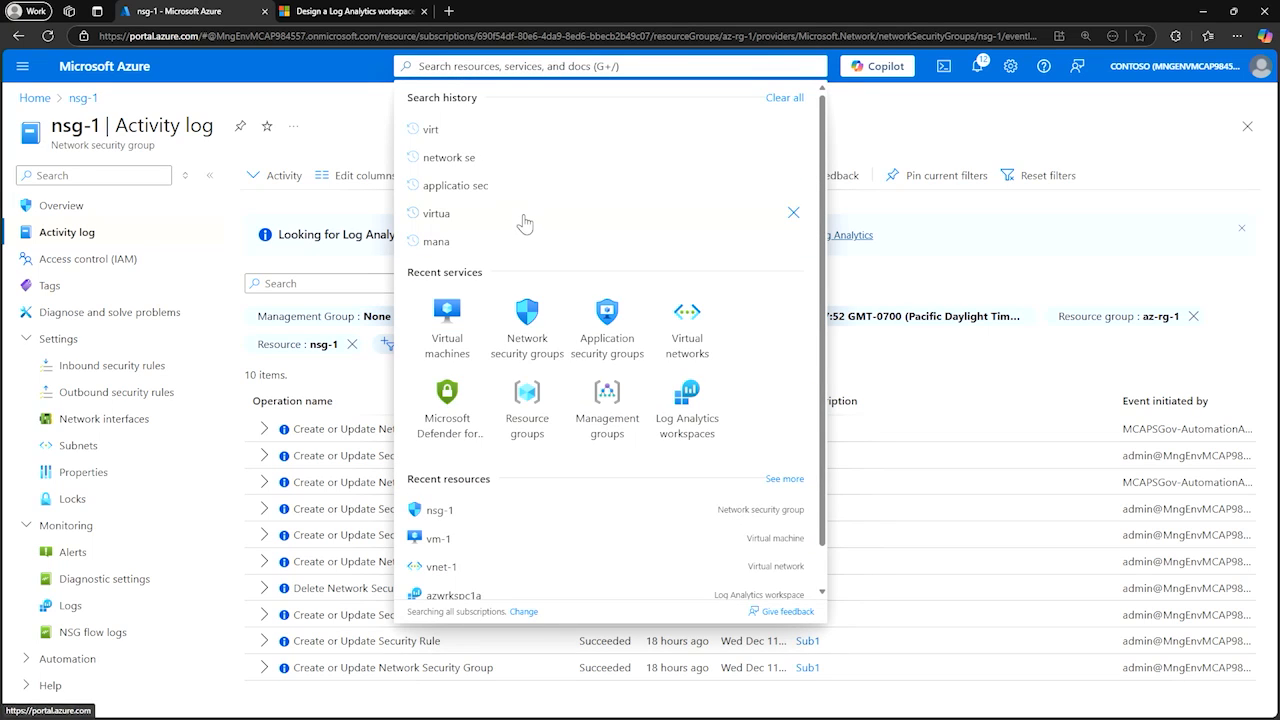
text(lo)
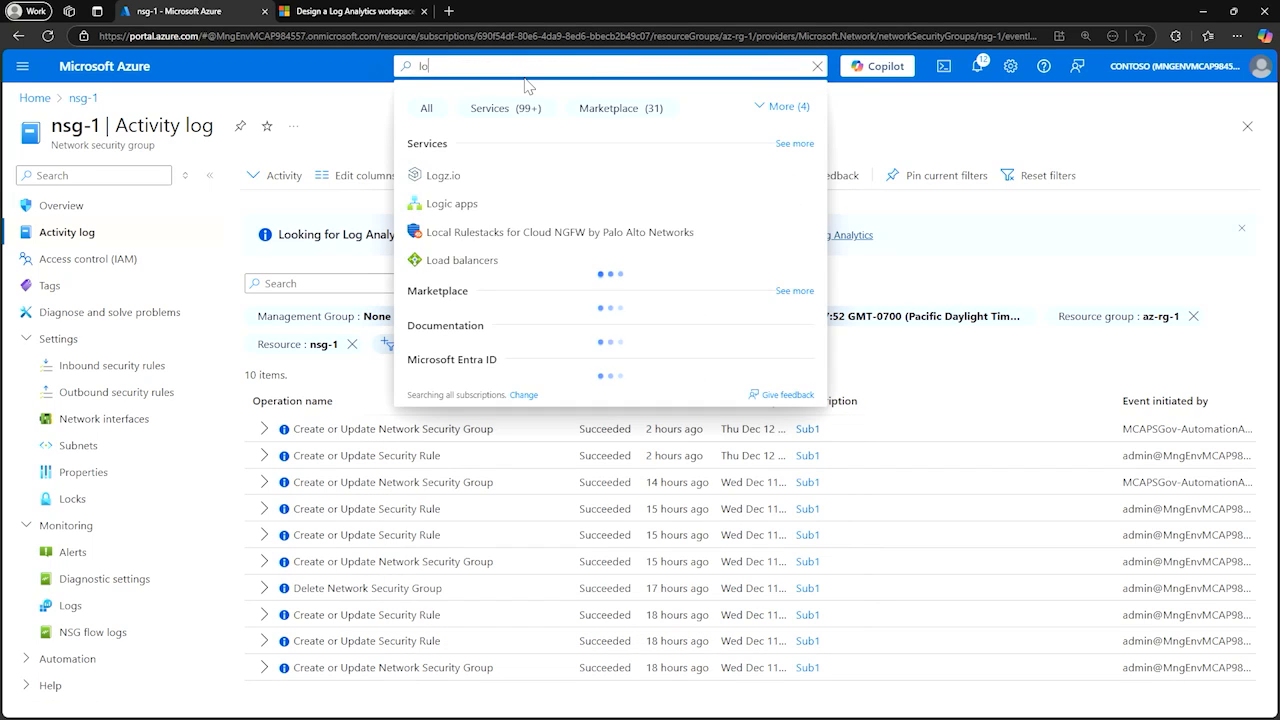
text(g ana)
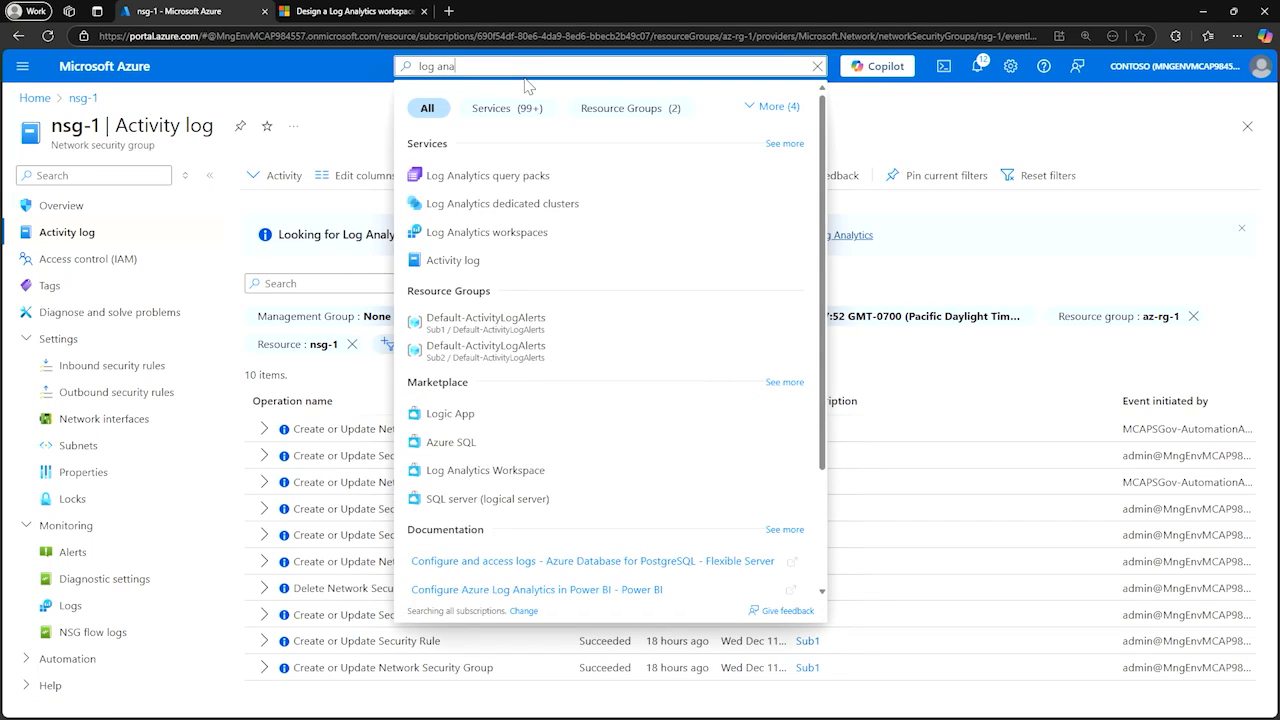
click(515, 235)
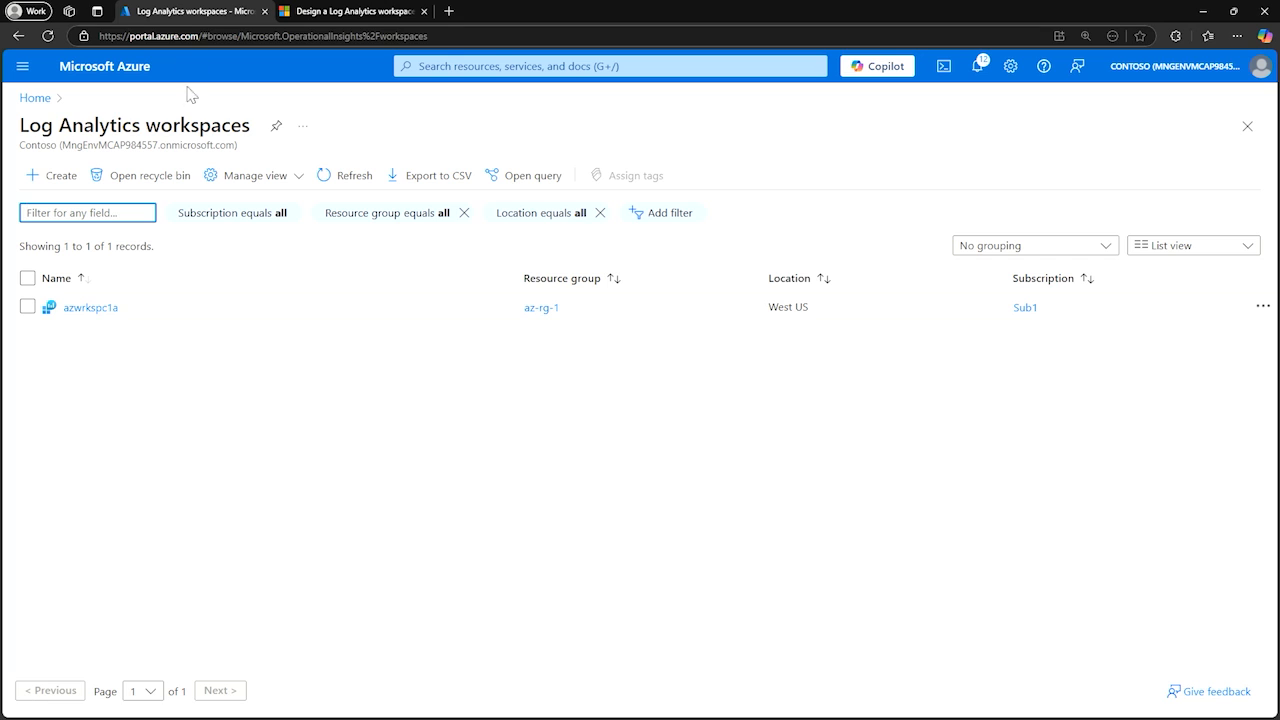
Start creating a Log Analytics workspace and assign it to the resource group az-rg-1
click(49, 176)
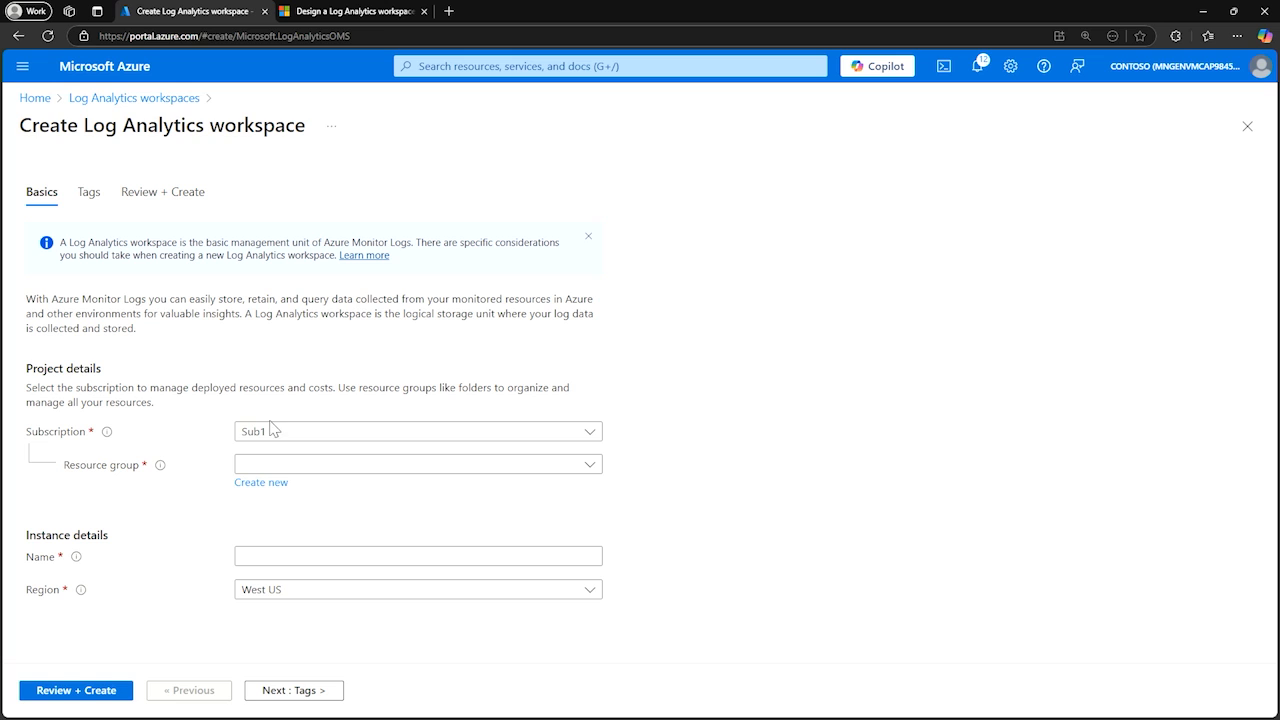
click(256, 467)
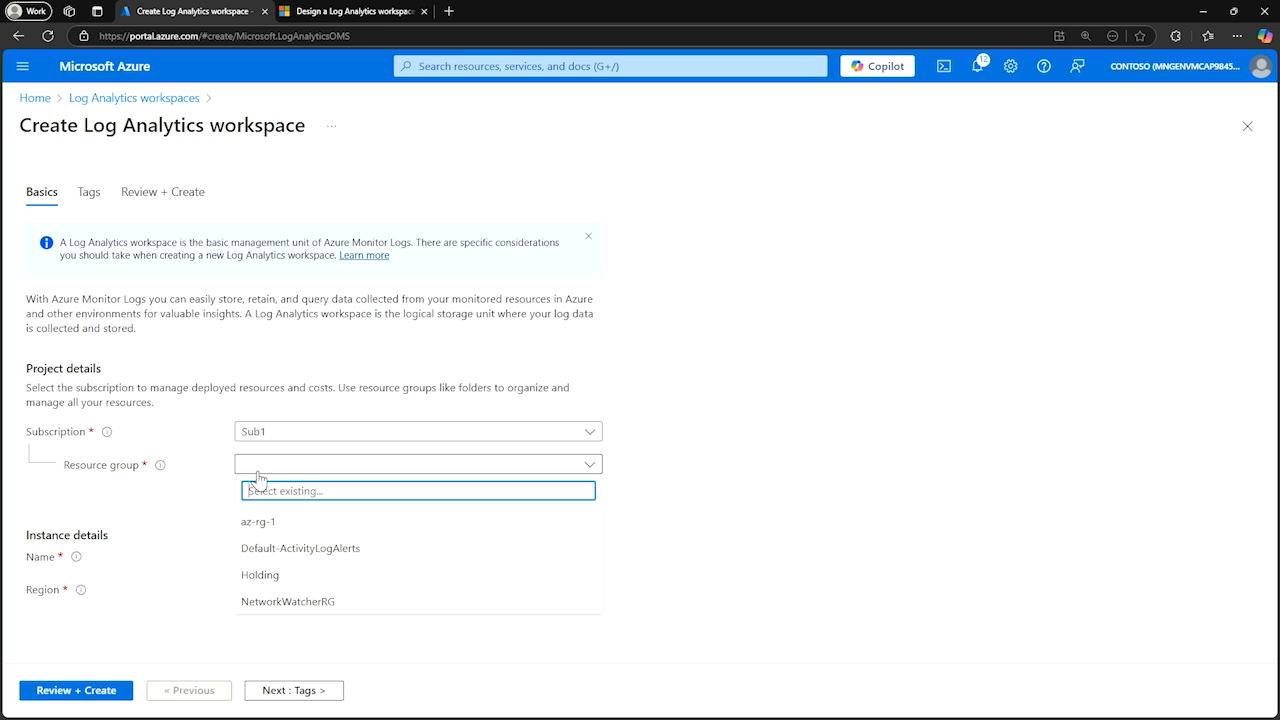
click(299, 530)
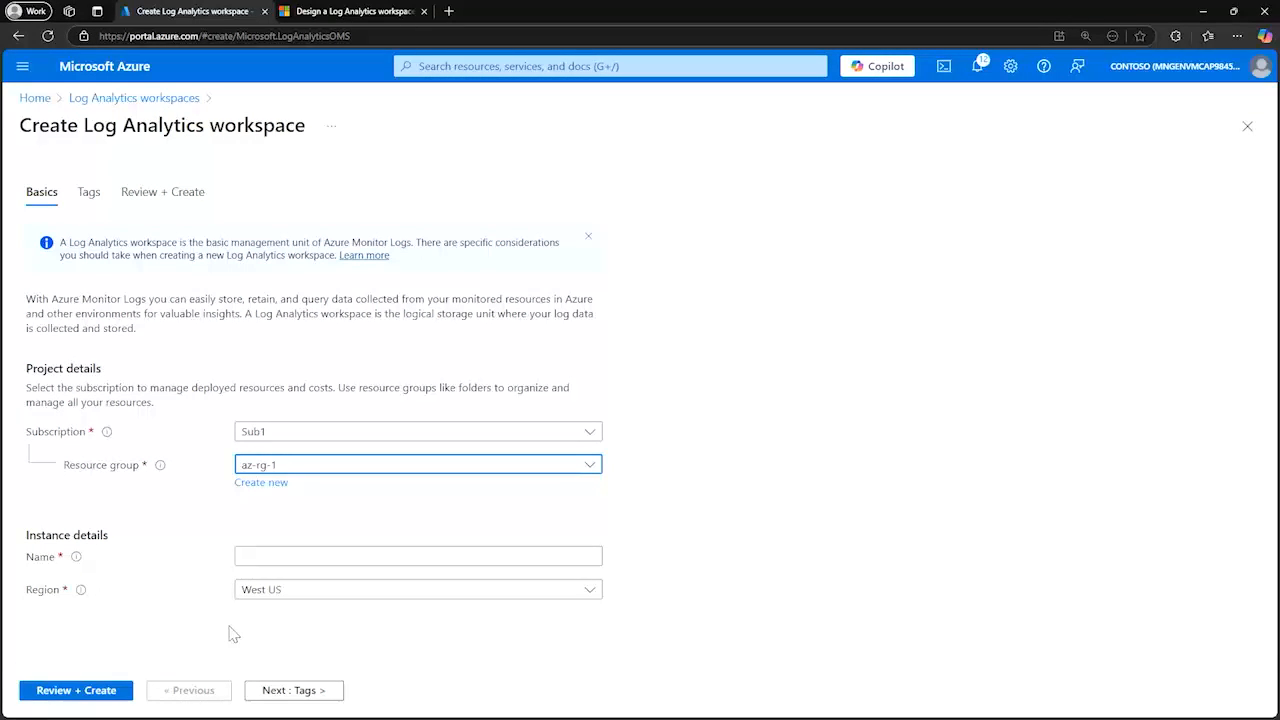
Switch to the Microsoft Learn article on designing a Log Analytics workspace architecture and read it from the beginning through the design criteria table
click(319, 14)
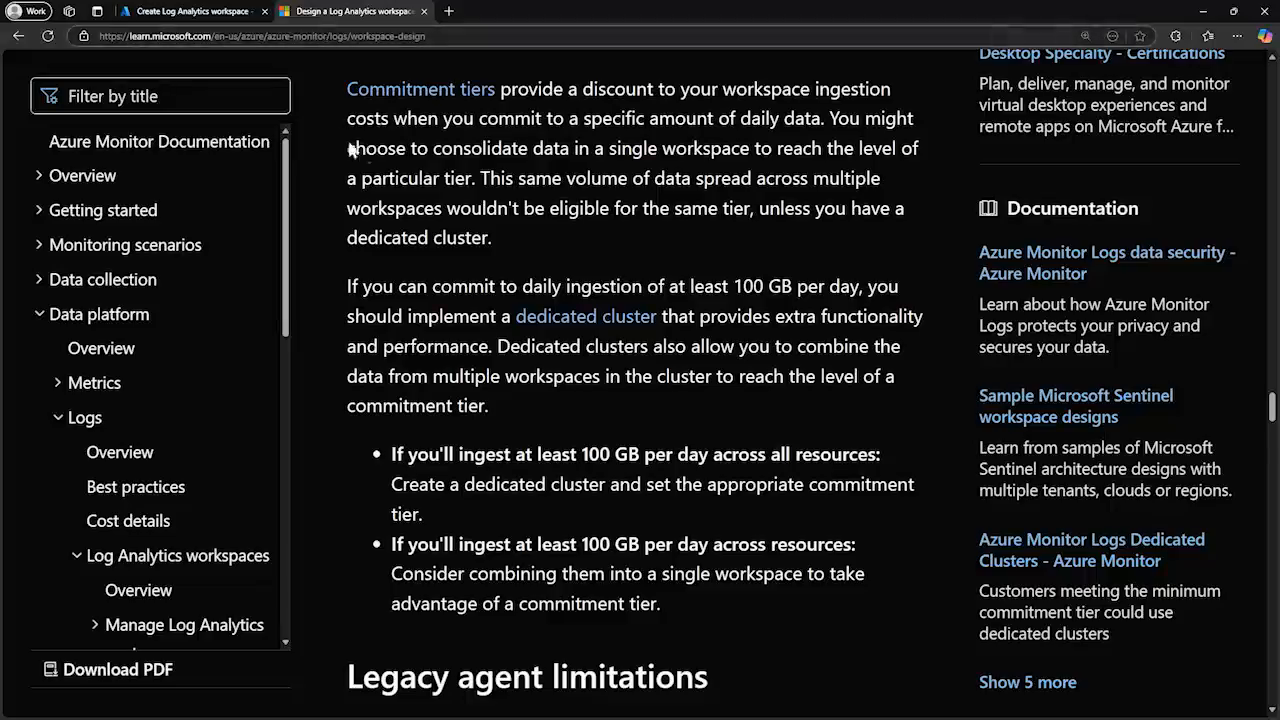
scroll(350, 148, up, 15)
scroll(493, 213, up, 8)
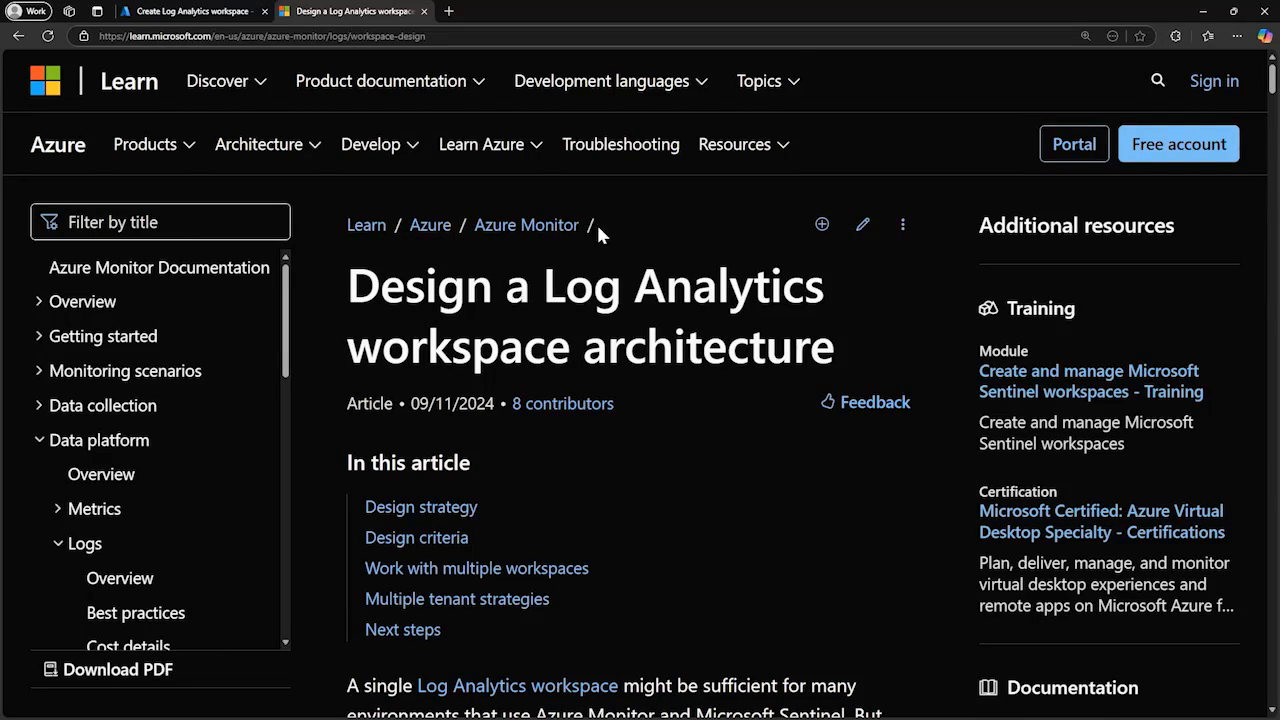
scroll(596, 228, down, 1)
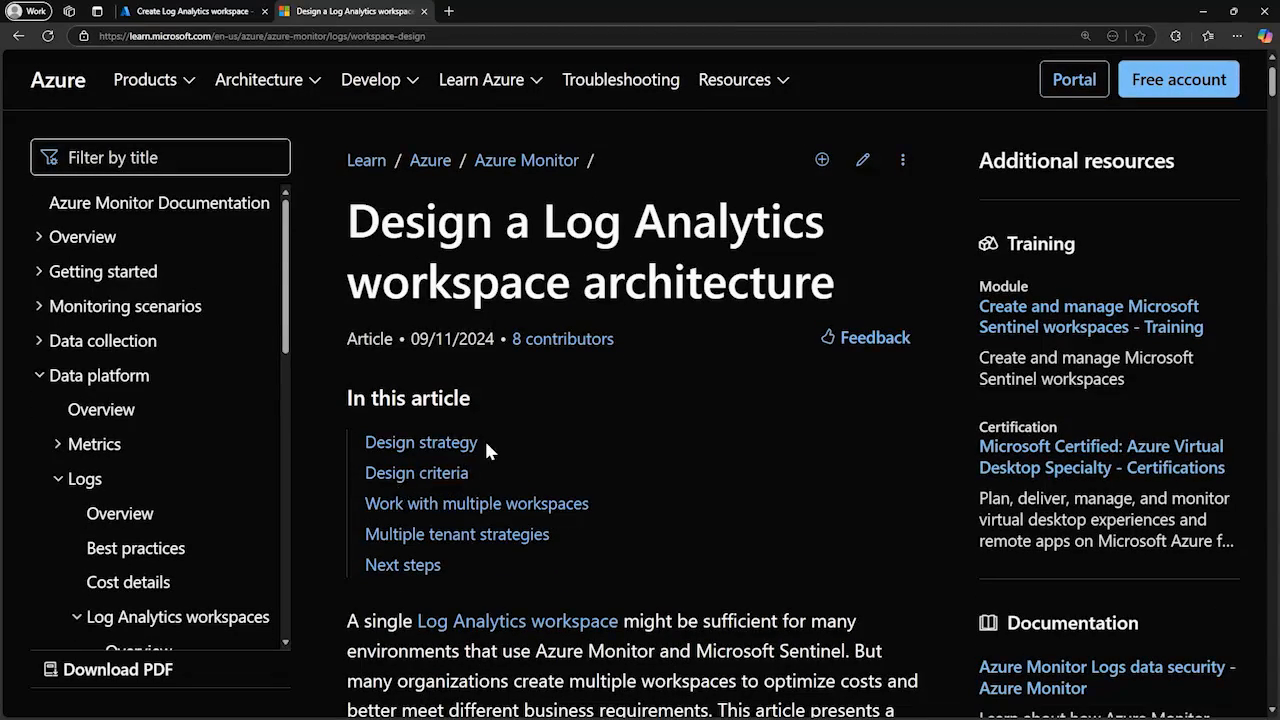
scroll(488, 447, down, 5)
scroll(513, 475, down, 3)
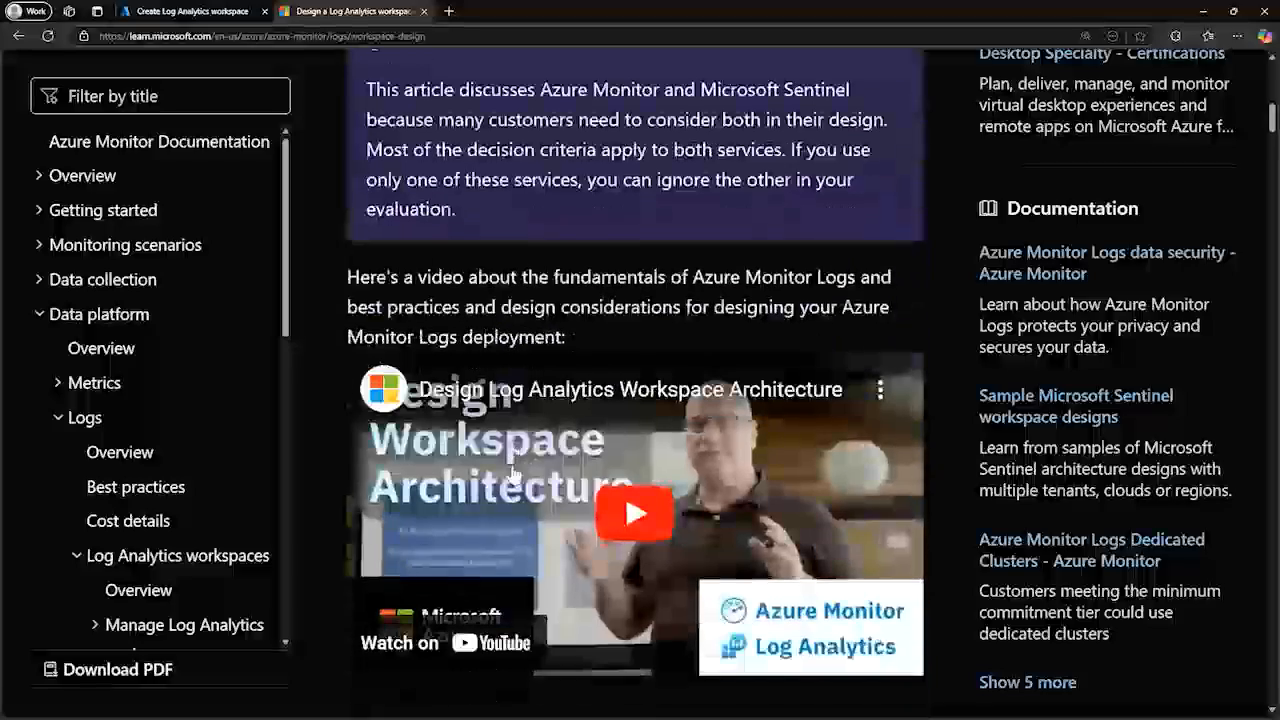
scroll(565, 400, down, 2)
scroll(565, 400, down, 6)
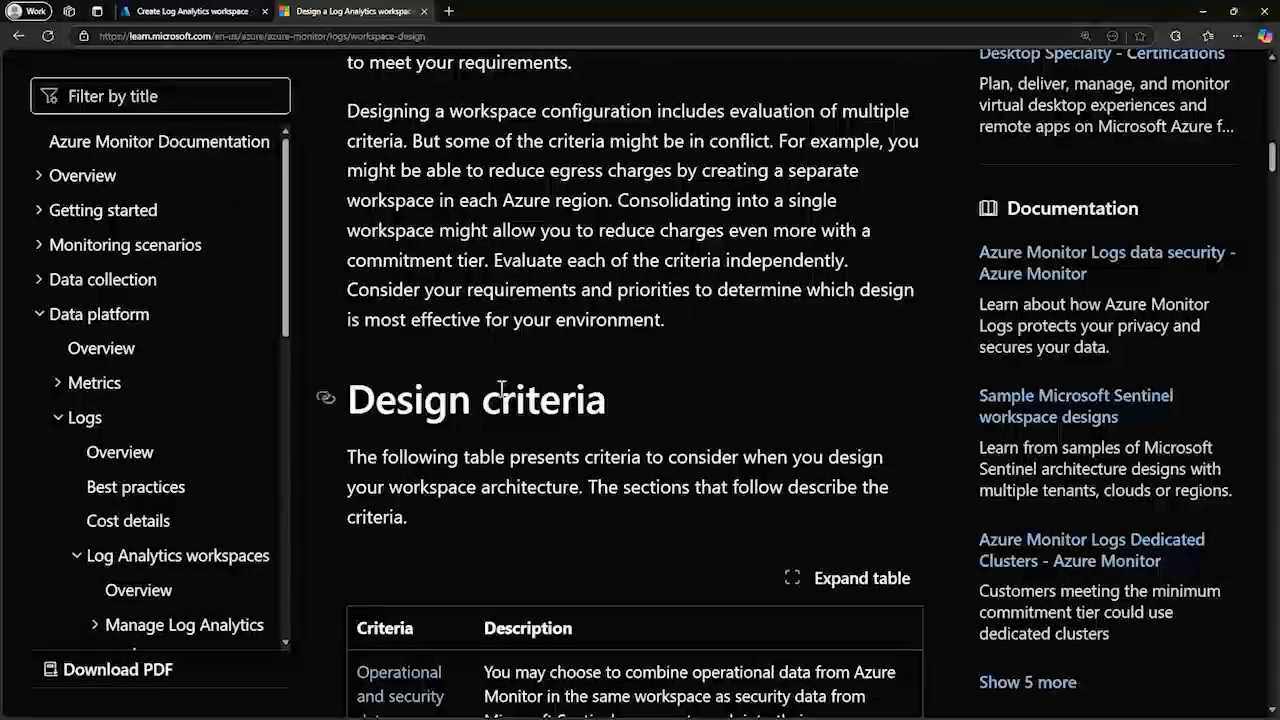
scroll(498, 390, down, 9)
scroll(505, 510, down, 6)
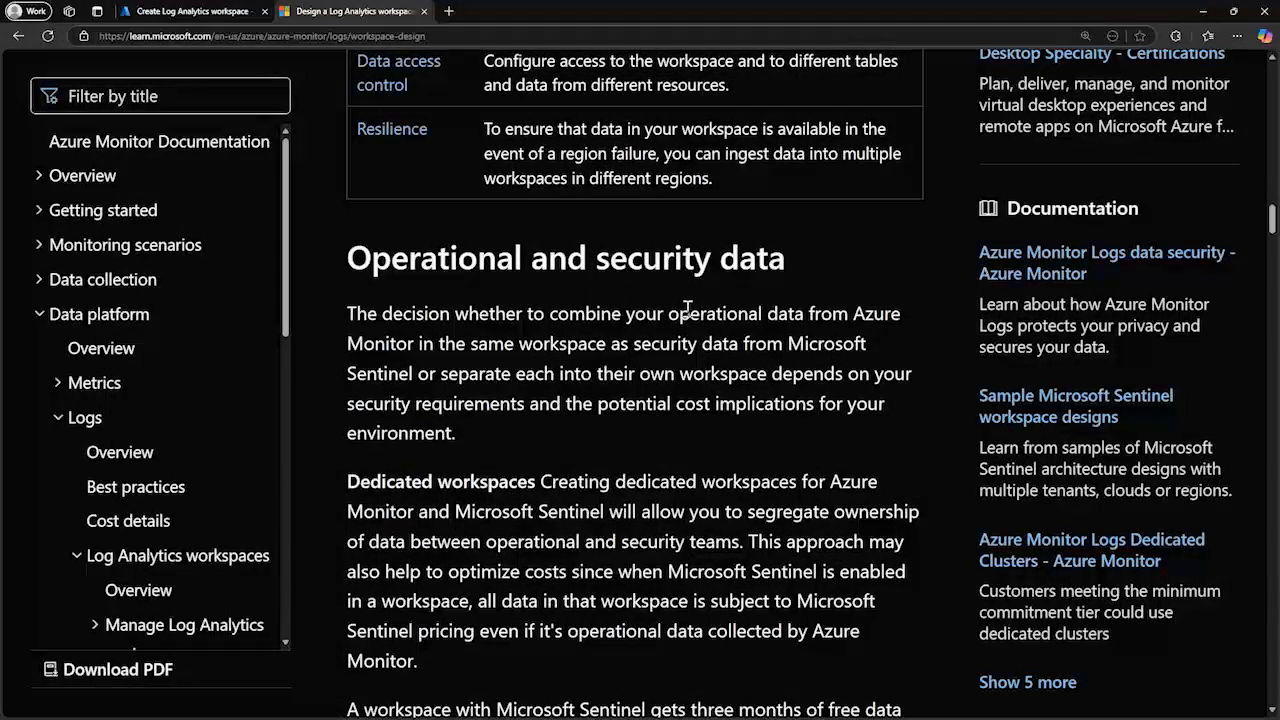
Read the article's guidance on operational and security data, Azure tenants, and keeping data in a particular geography or region
scroll(609, 316, down, 1)
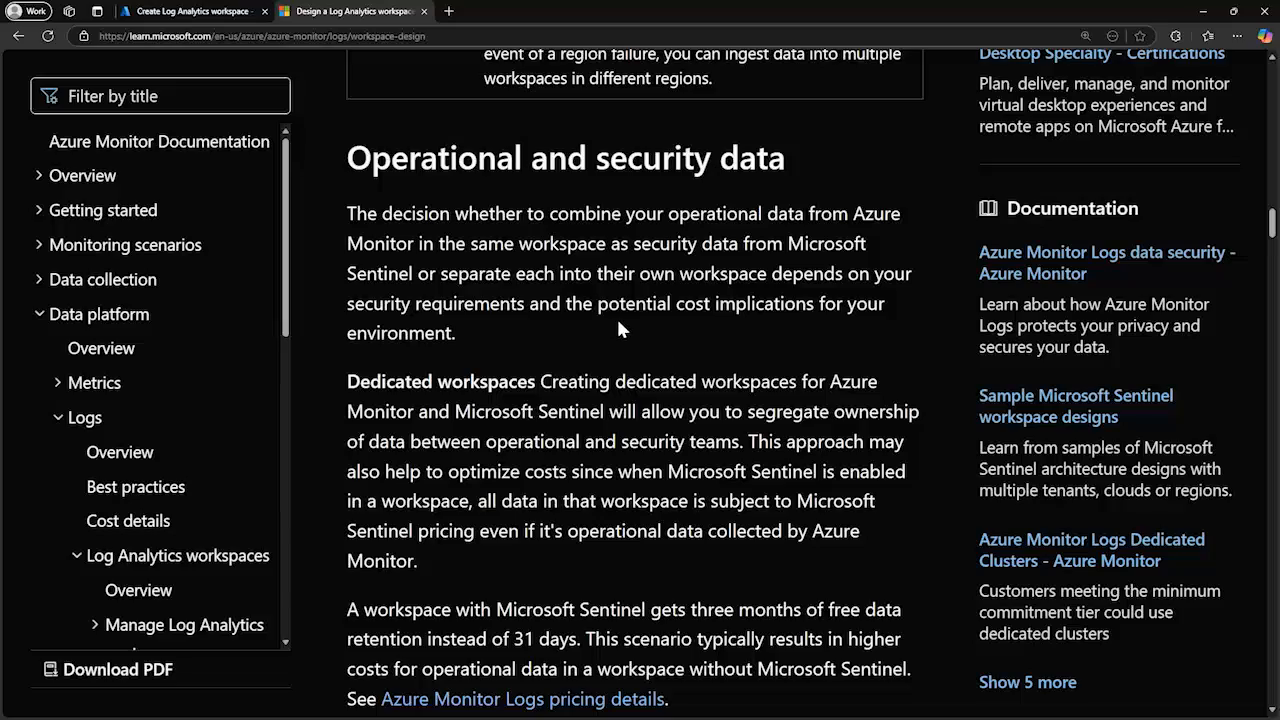
scroll(620, 325, down, 1)
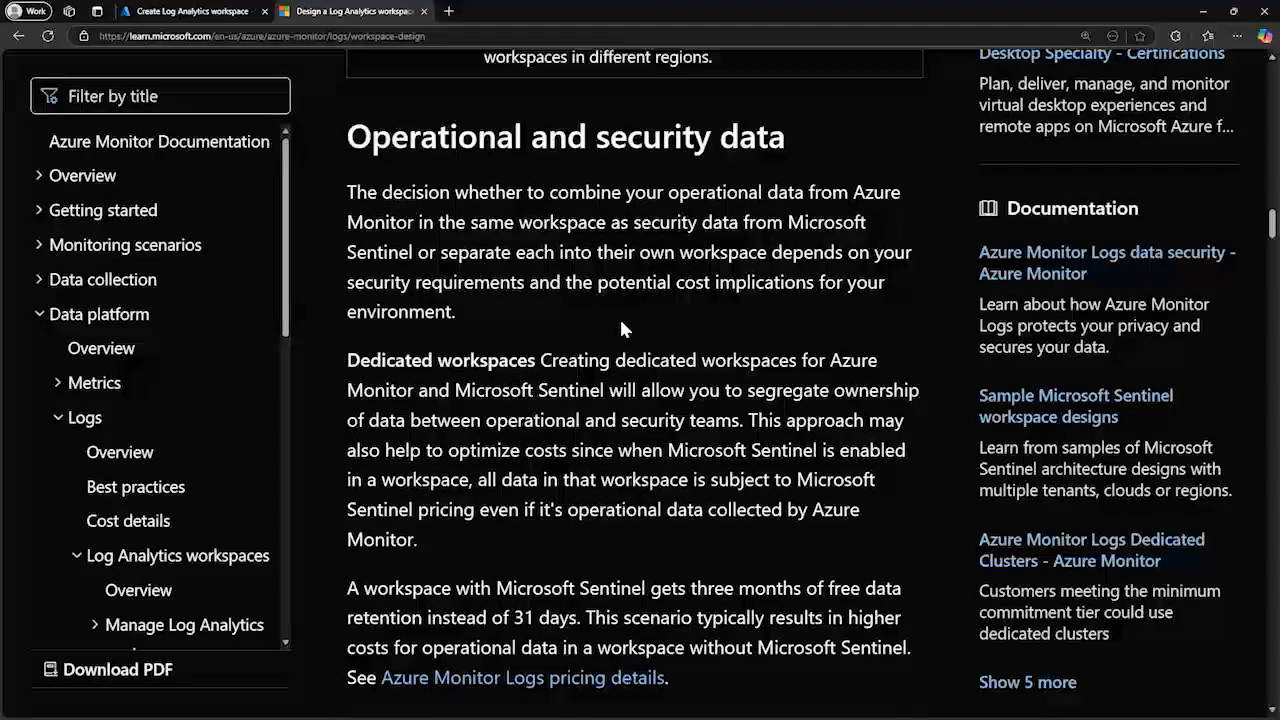
scroll(625, 325, down, 6)
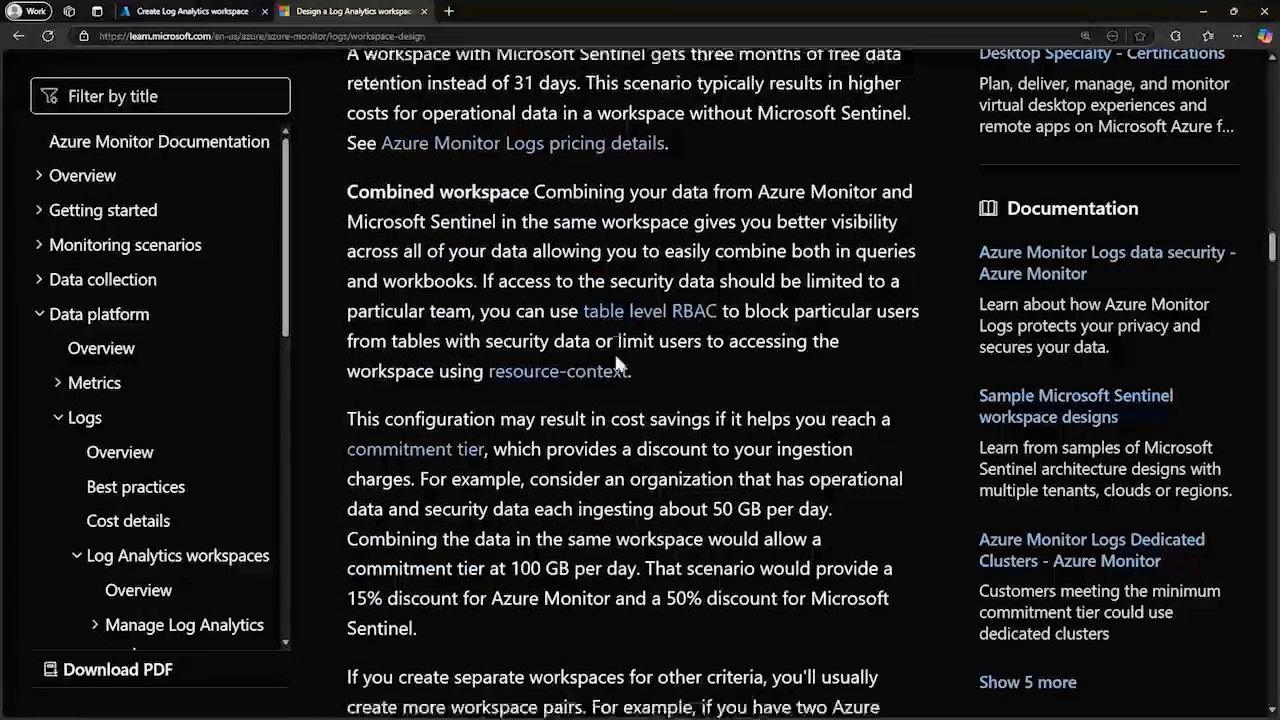
scroll(632, 415, down, 2)
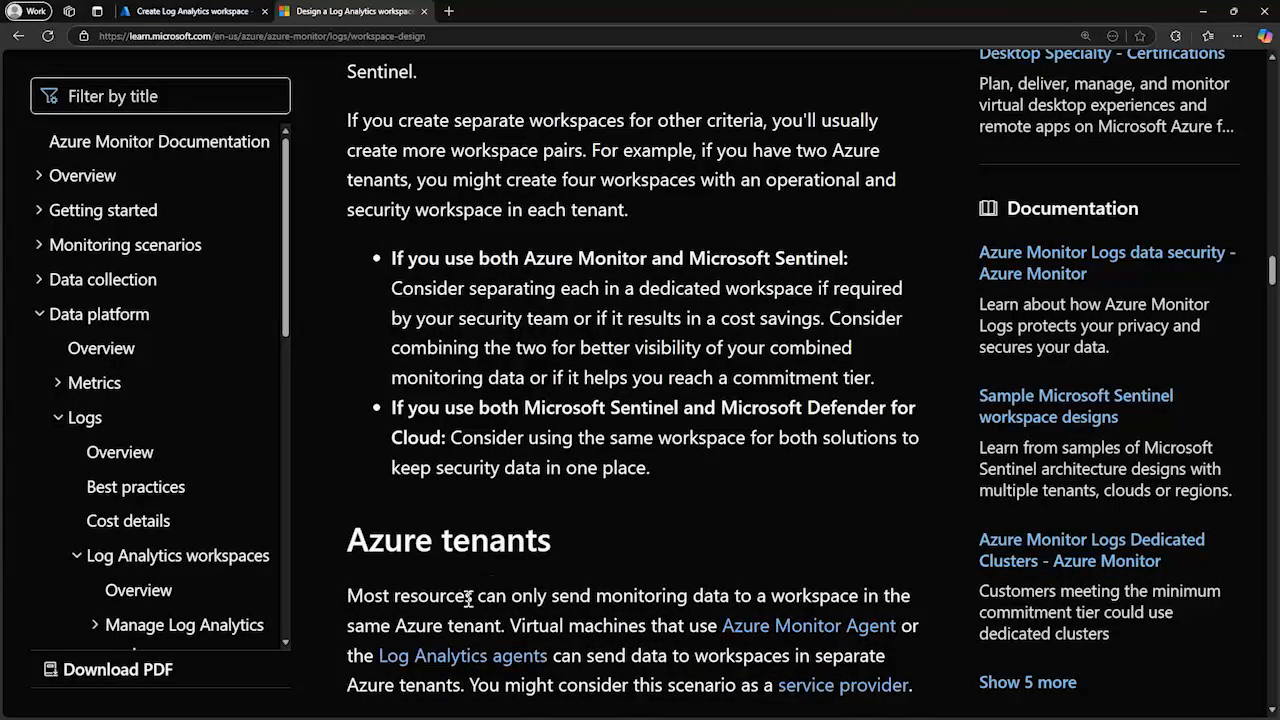
scroll(515, 566, down, 1)
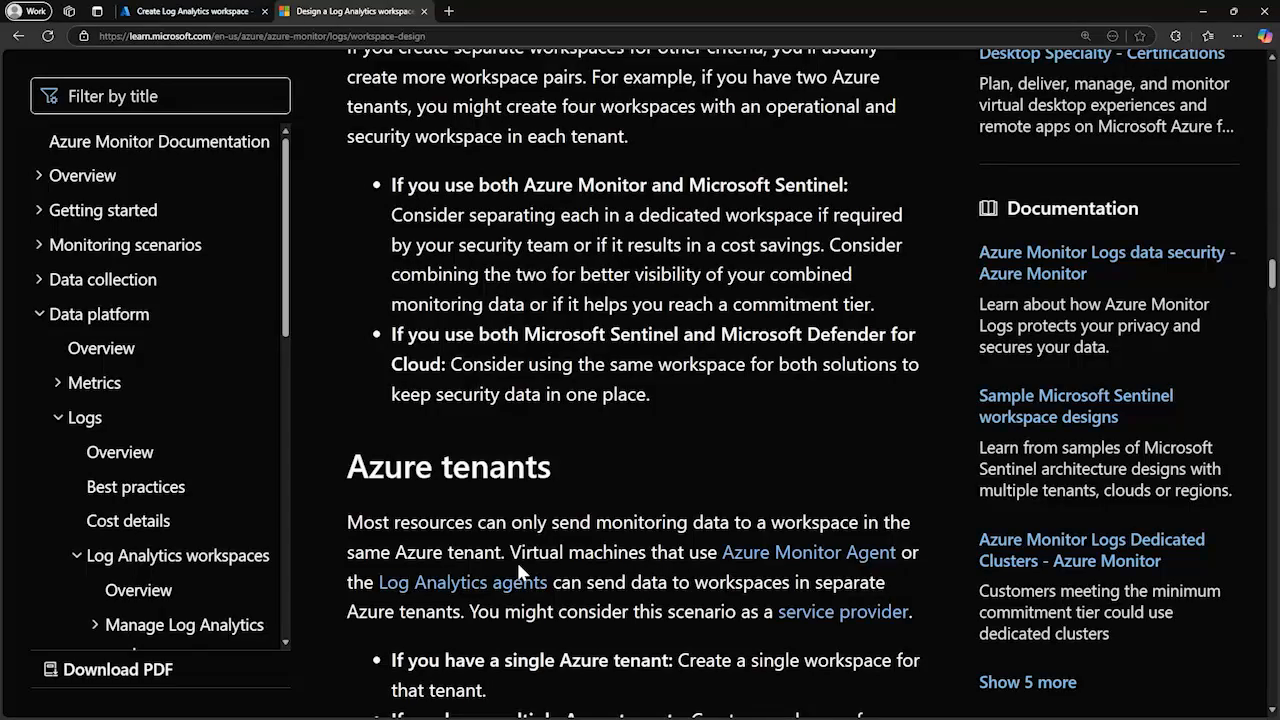
scroll(612, 472, down, 2)
scroll(620, 482, down, 7)
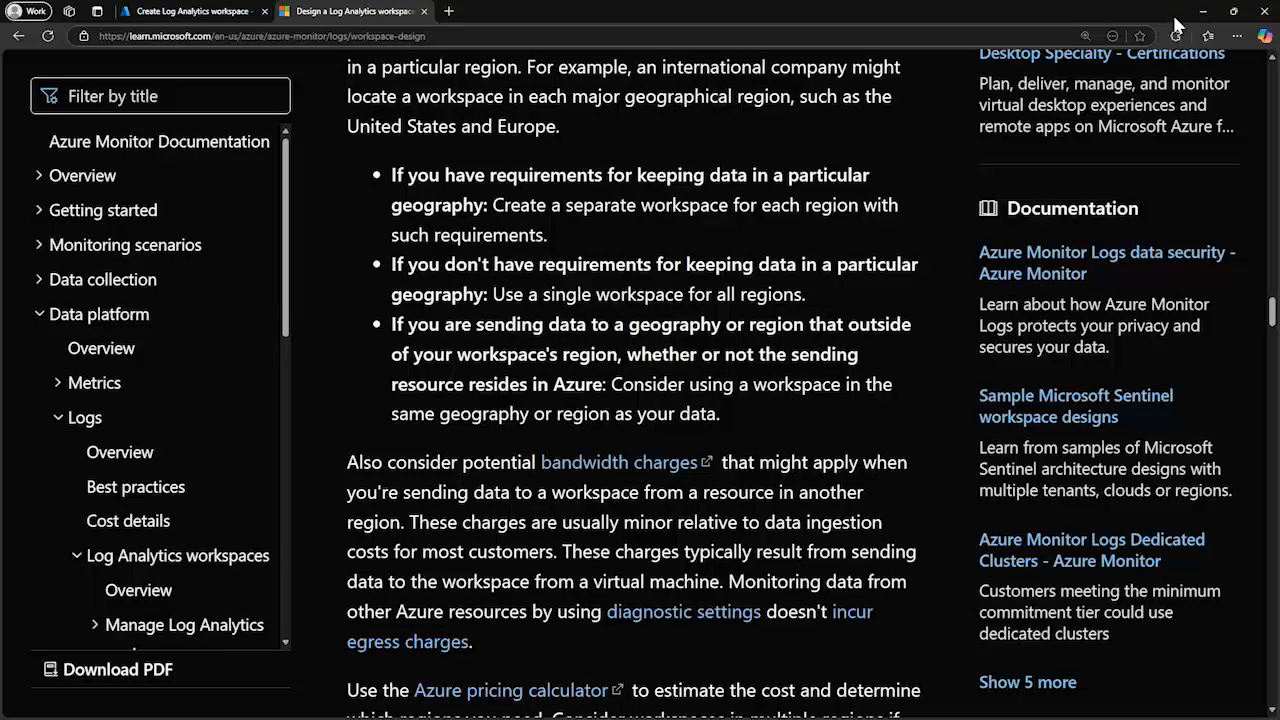
click(1205, 11)
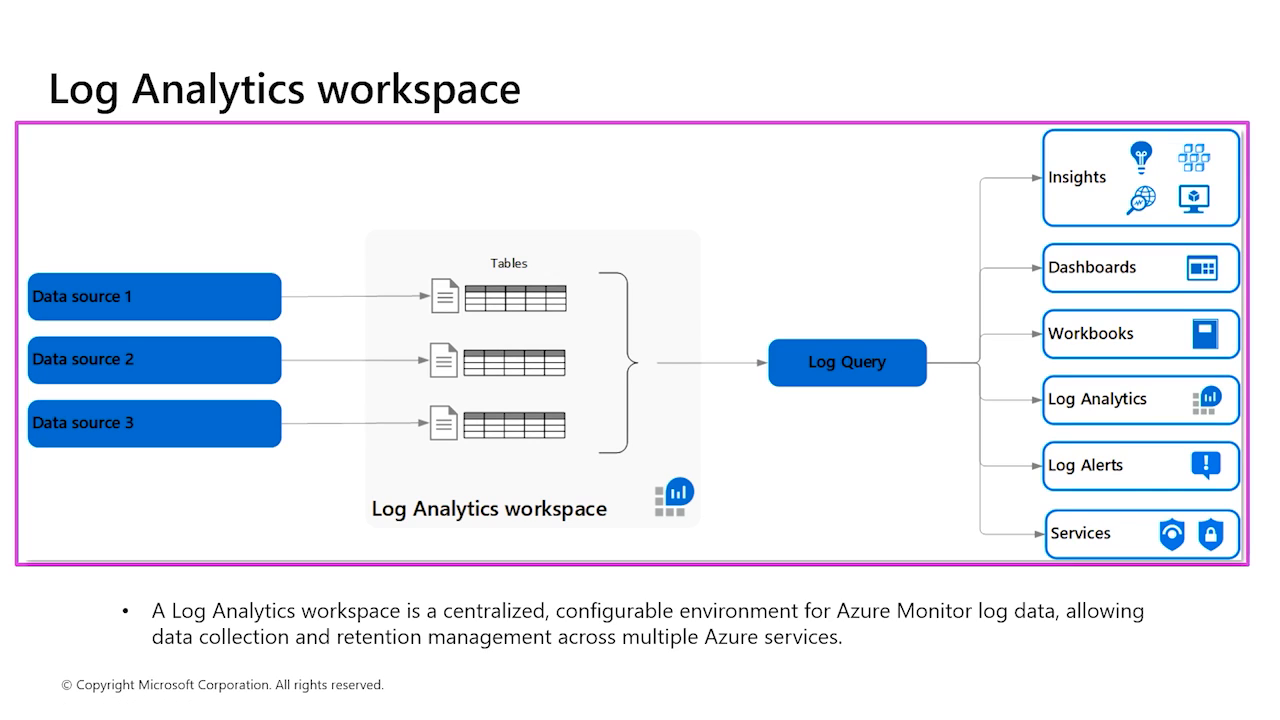
click(829, 353)
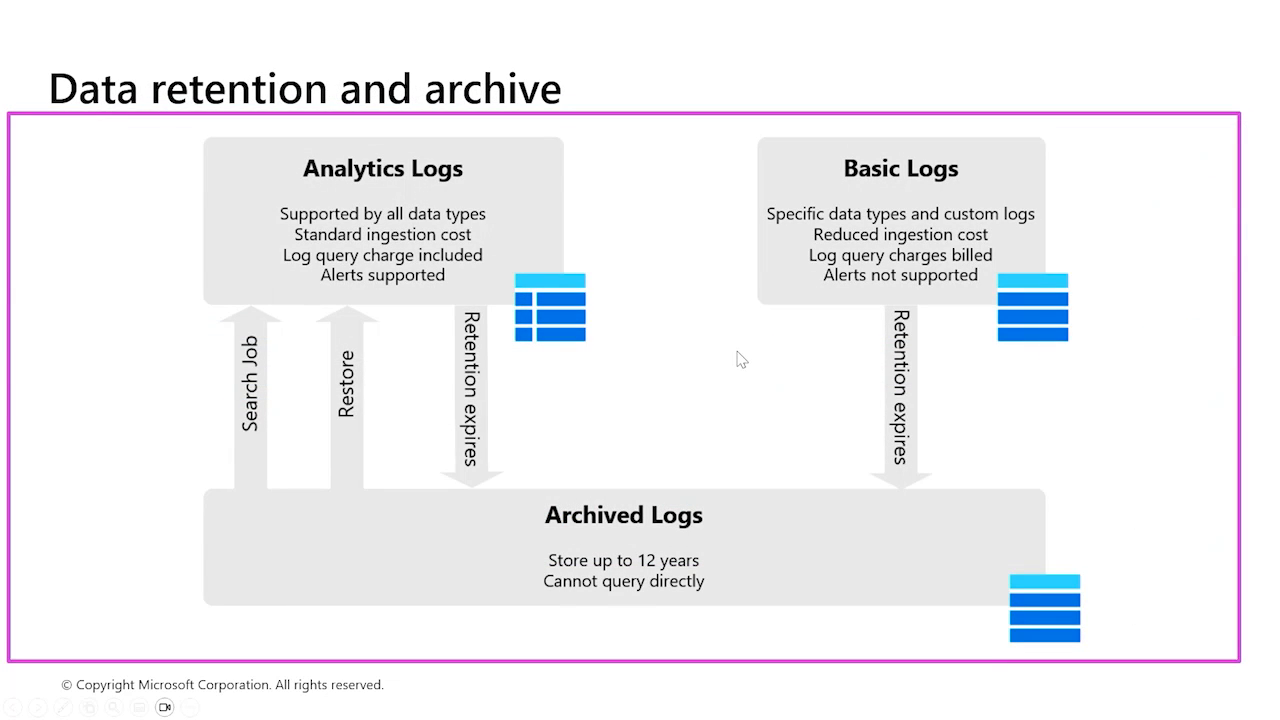
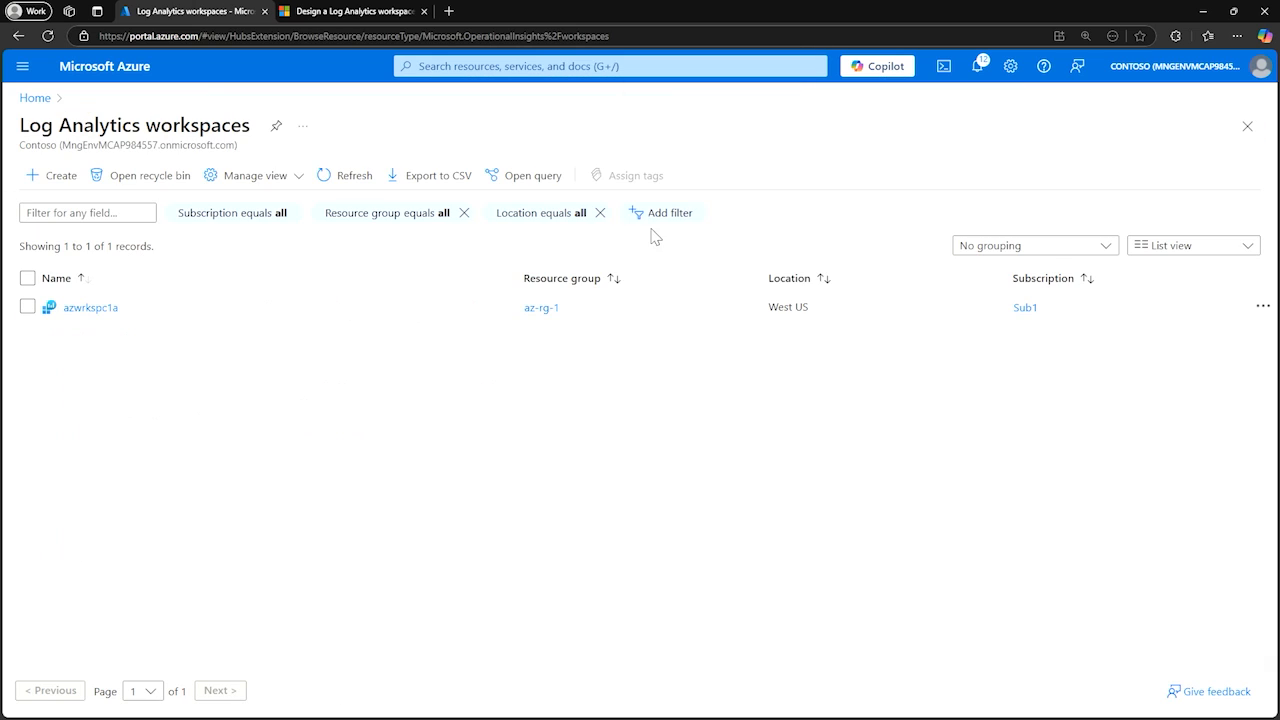
Open the azwrkspc1a workspace and look through its Logs and Agents pages
click(97, 307)
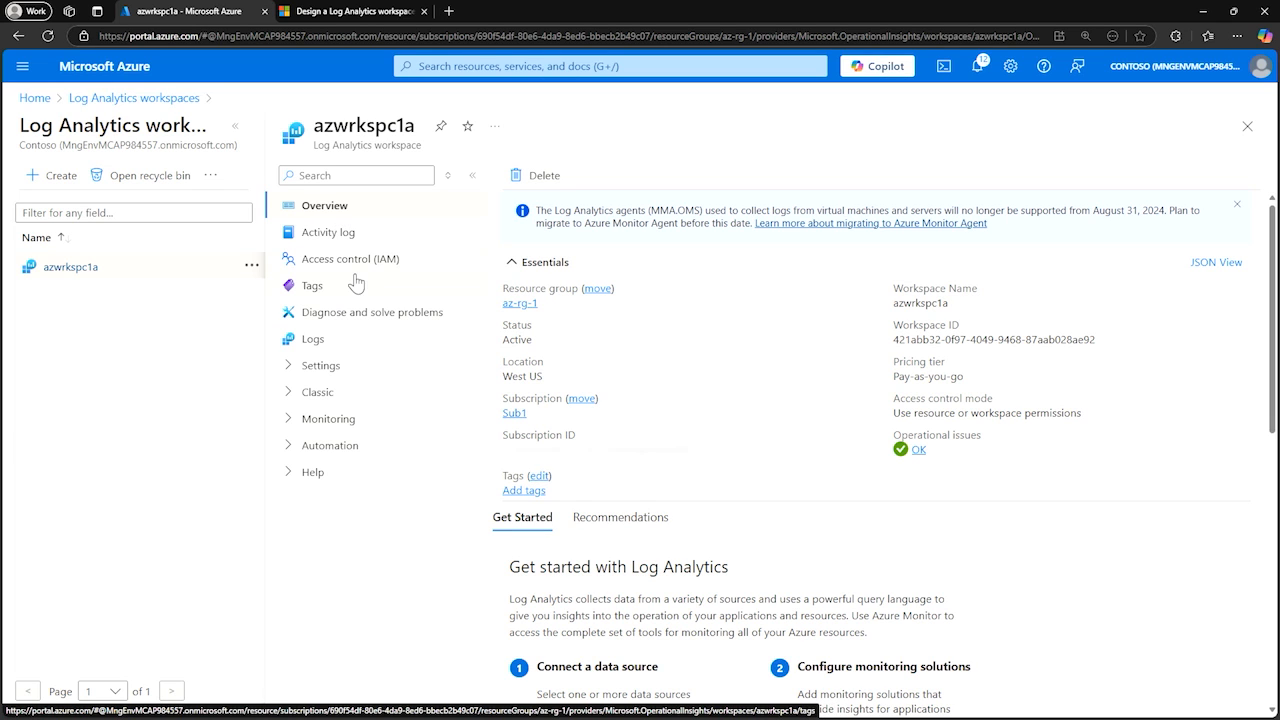
click(334, 342)
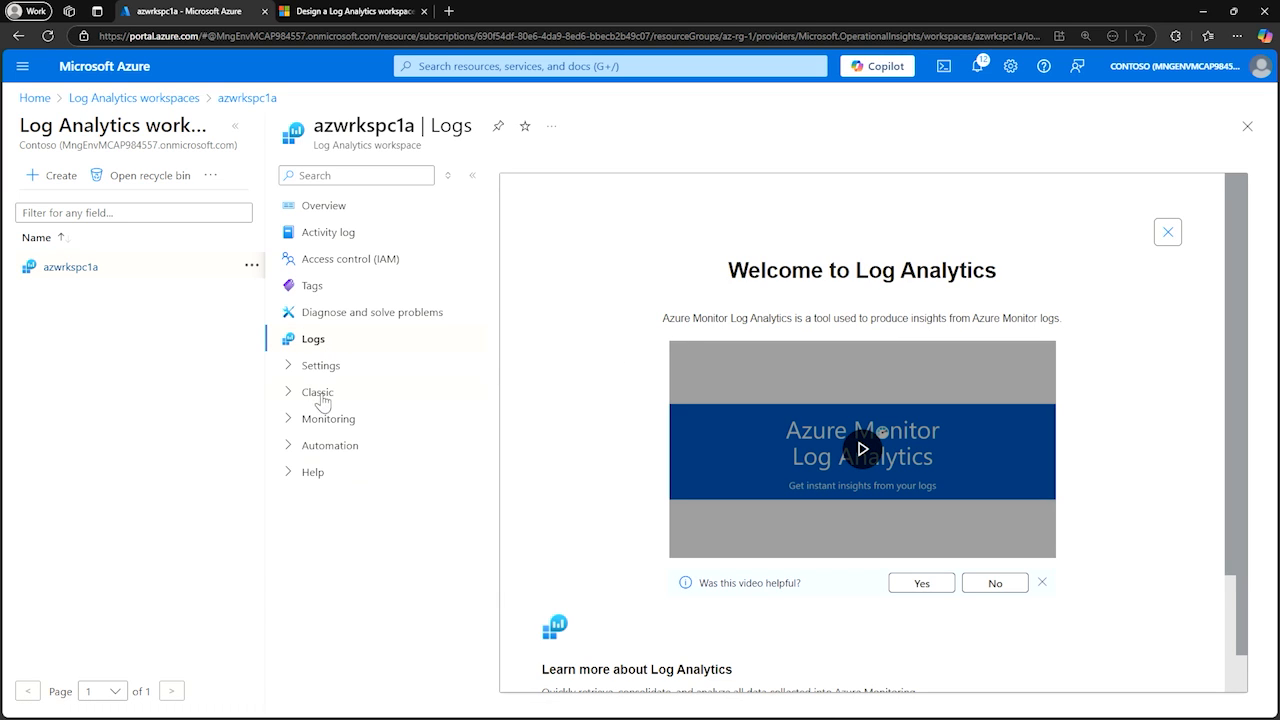
click(292, 367)
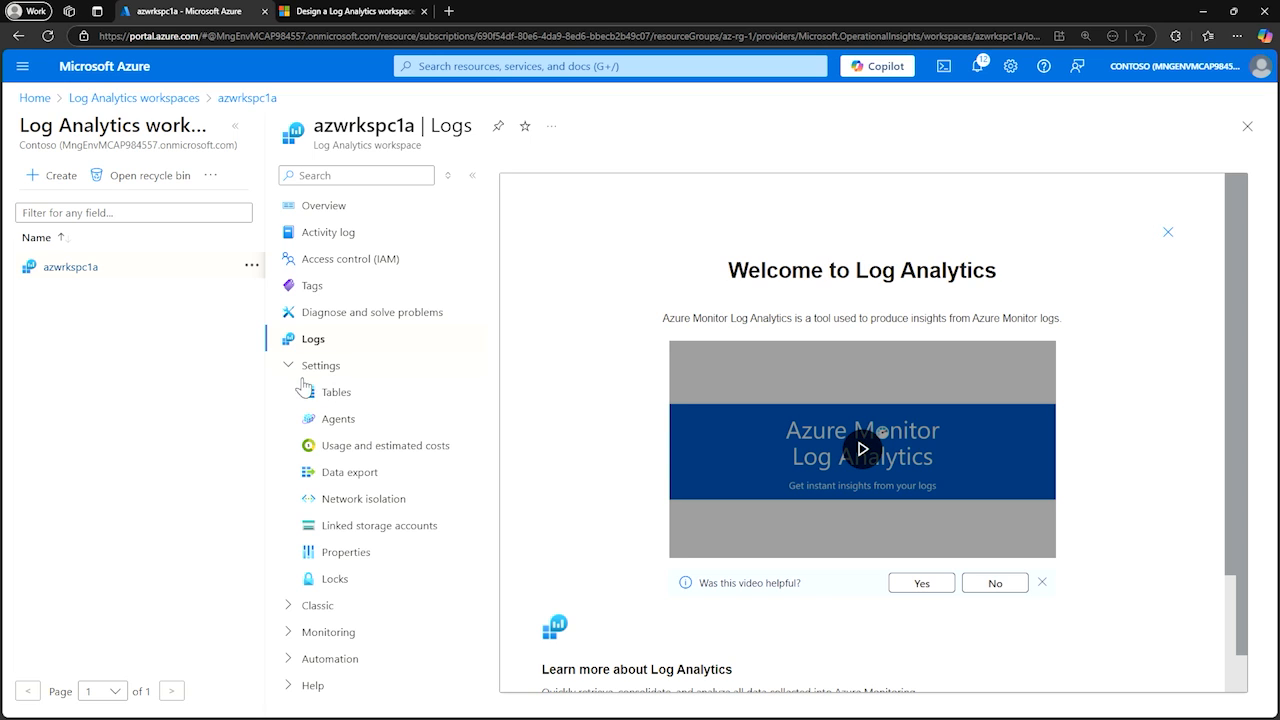
click(336, 420)
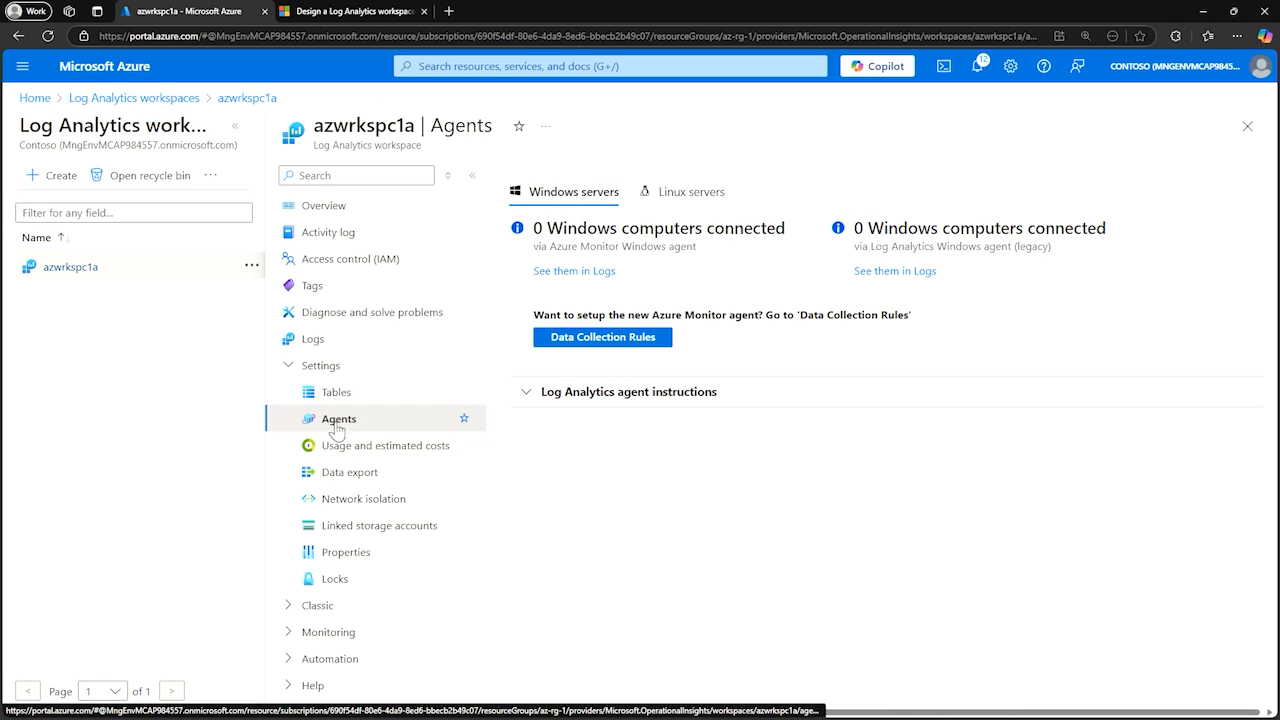
Review the tables of the azwrkspc1a workspace and open its Workbooks gallery
click(379, 397)
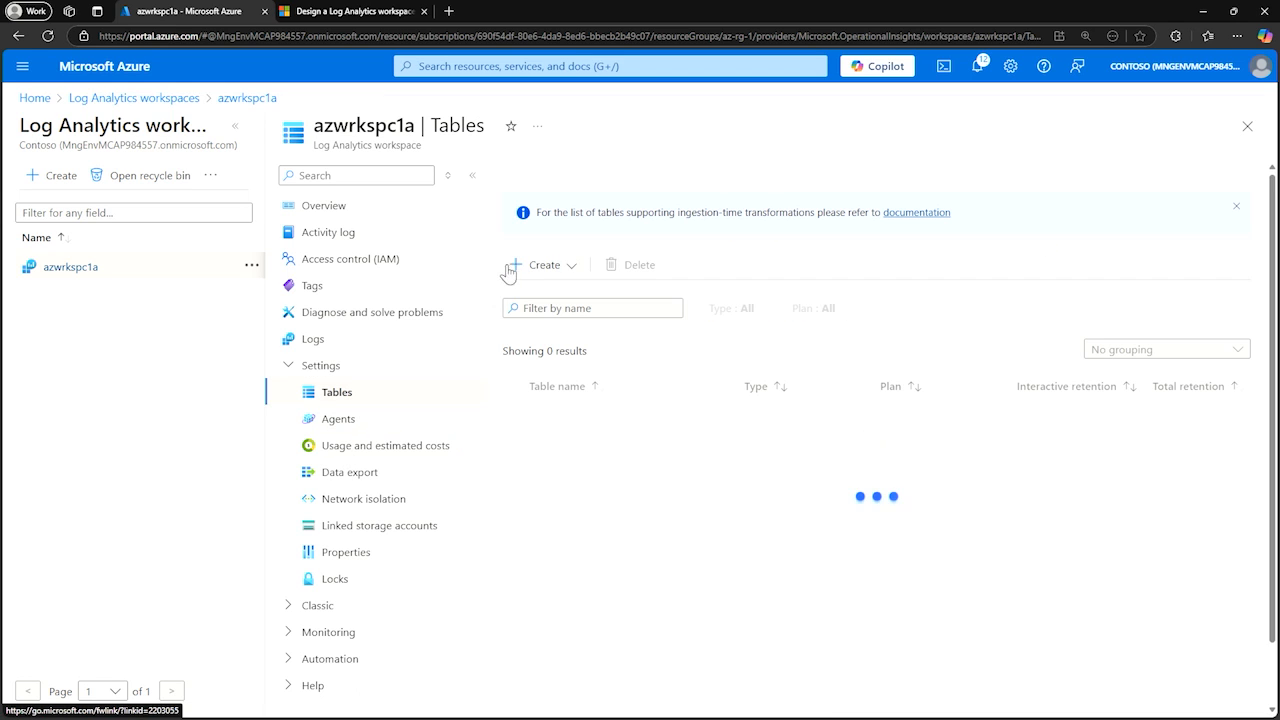
click(542, 265)
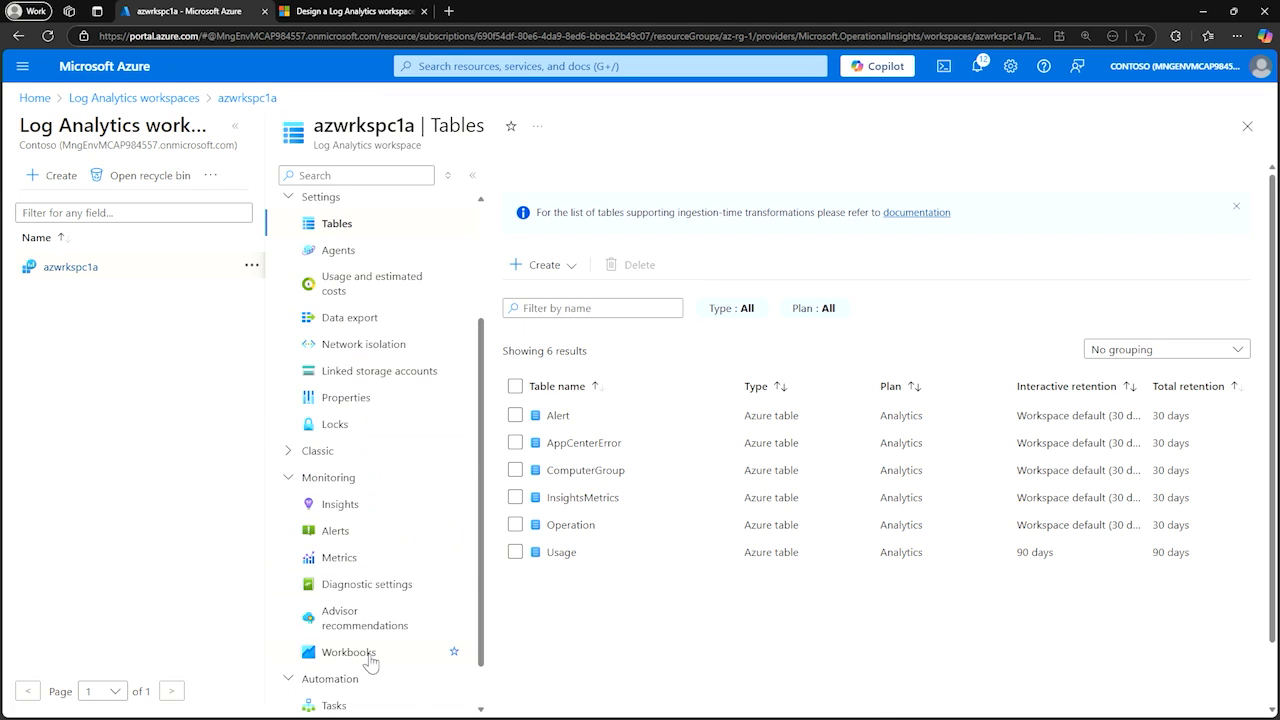
click(371, 654)
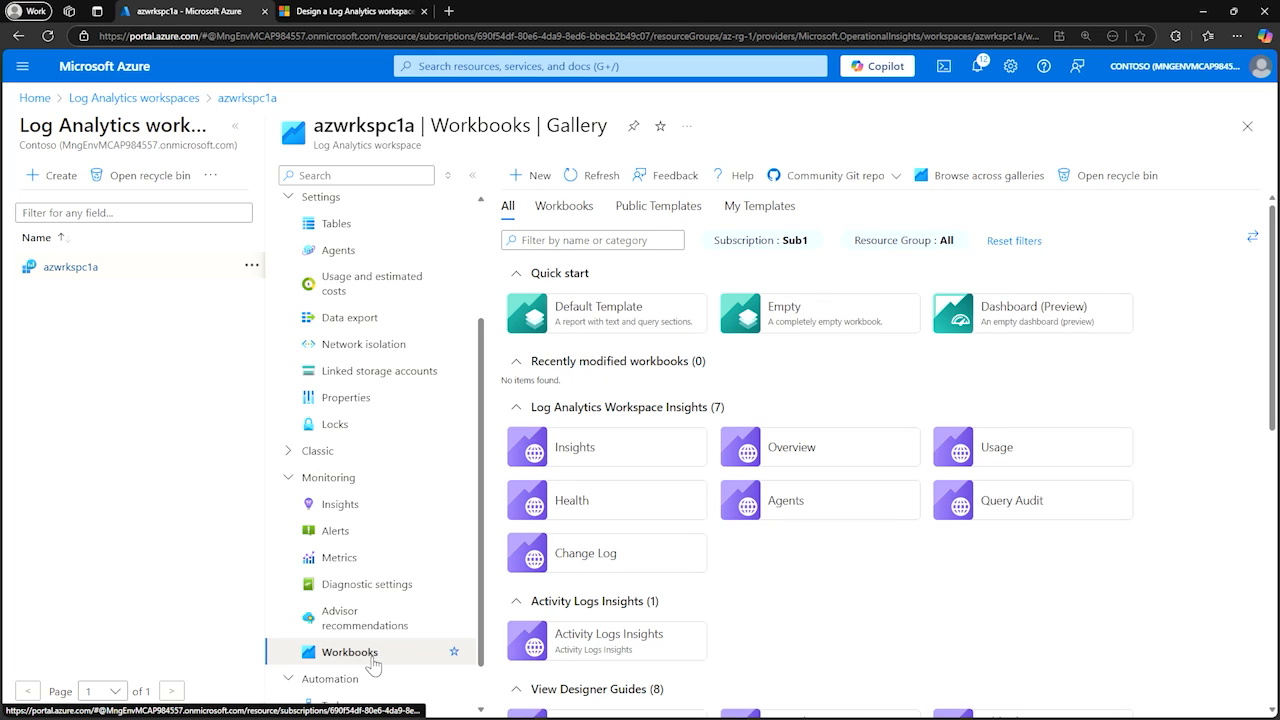